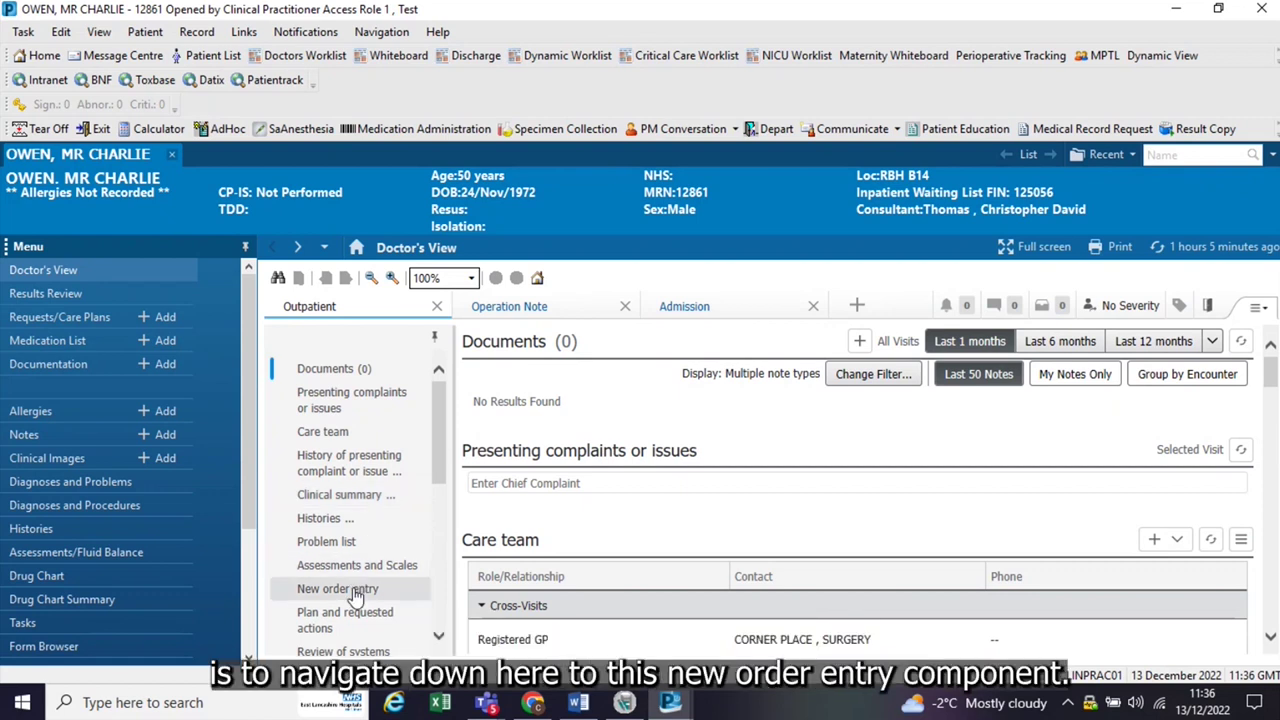
Step: Clear the old search text in New order entry and try a 'knee' order search, then erase it
click(355, 592)
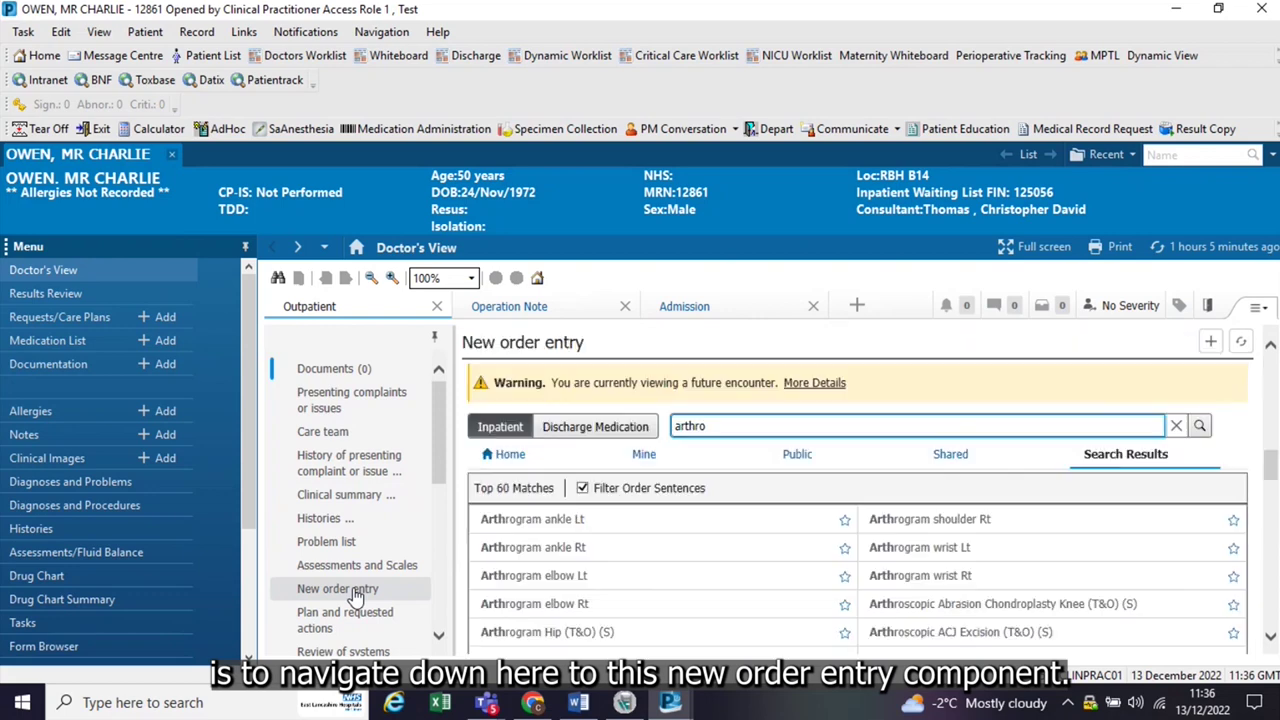
drag(733, 425, 671, 425)
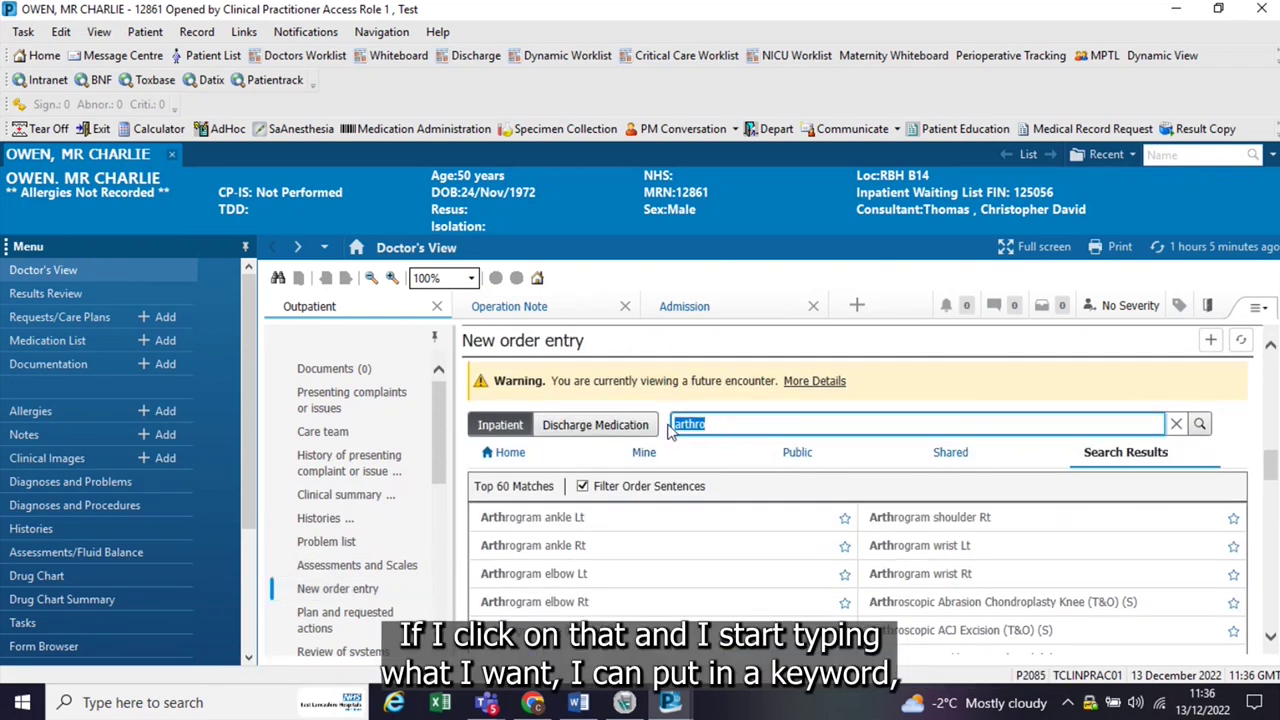
key(BackSpace)
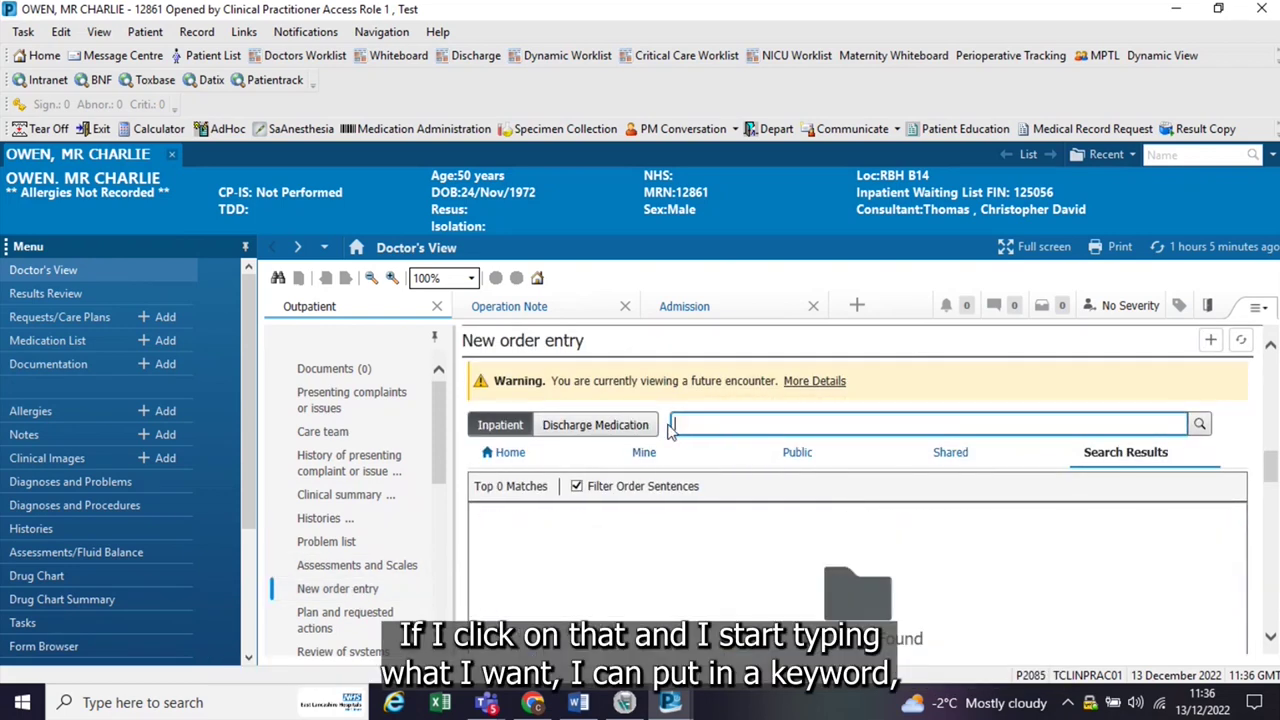
text(knee)
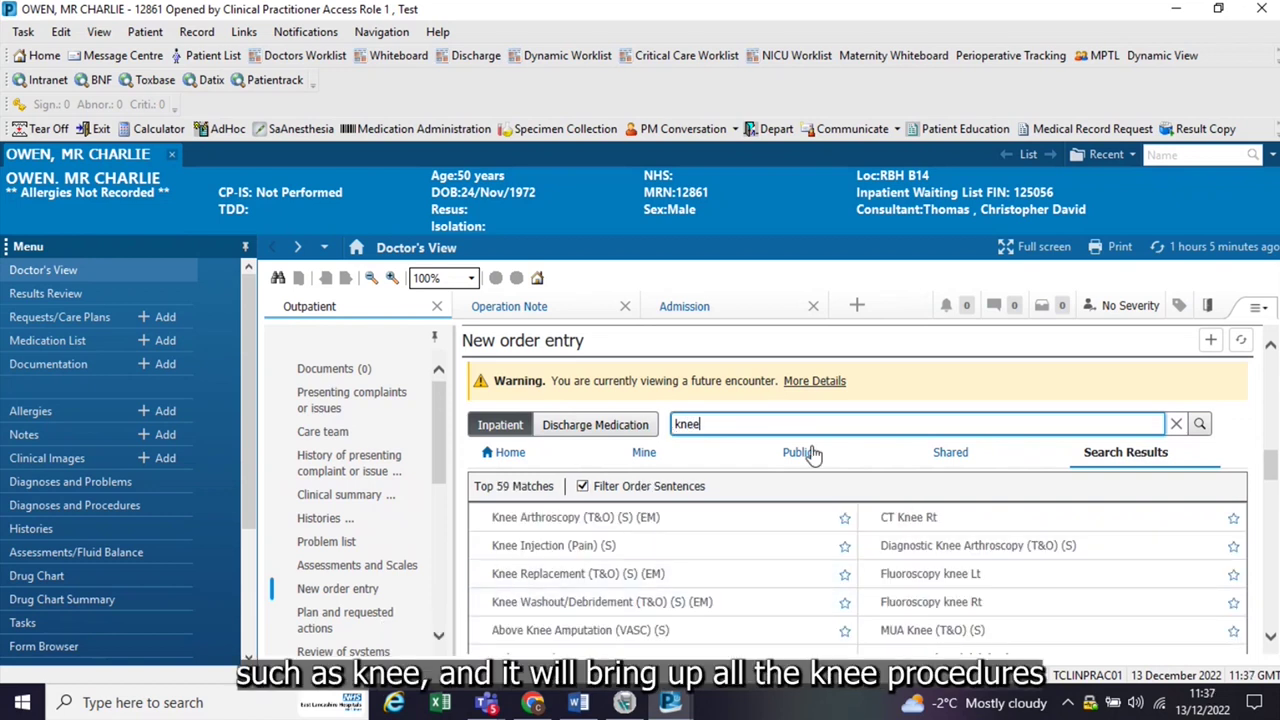
key(BackSpace)
key(BackSpace)
key(BackSpace)
key(BackSpace)
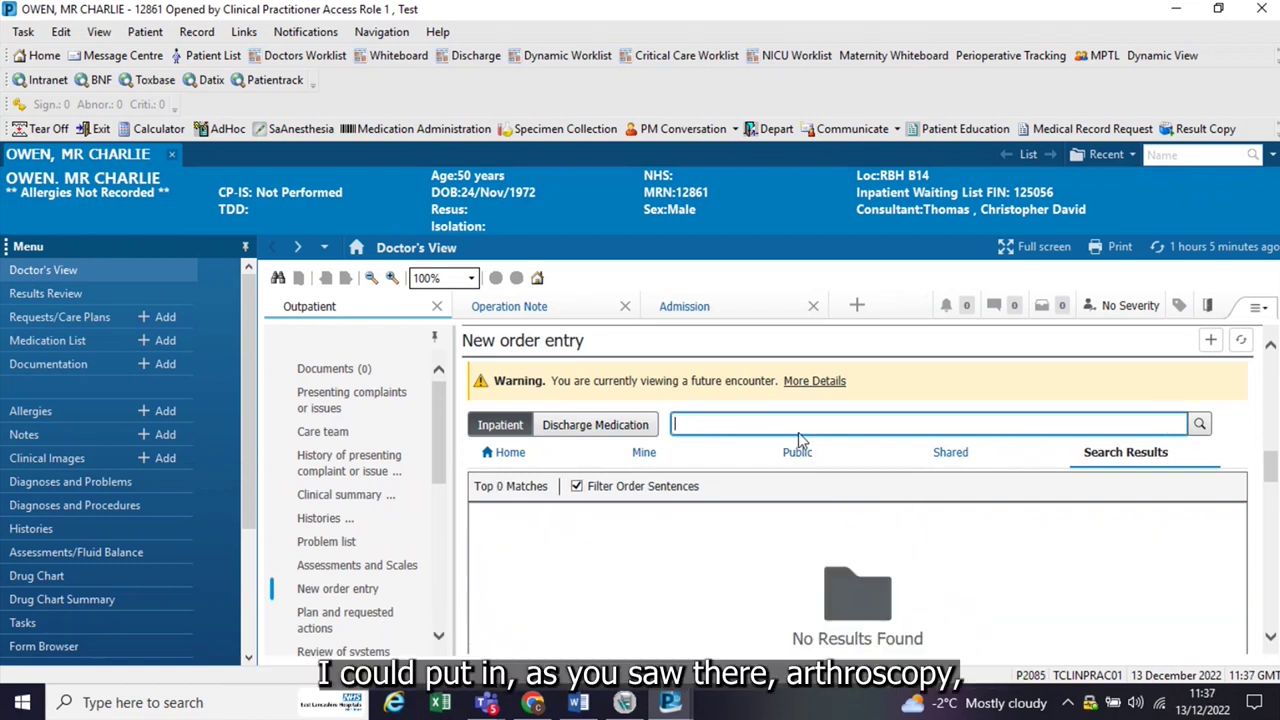
Step: Search orders for 'arthro', empty the search box, and go to Requests/Care Plans
text(arthrosc)
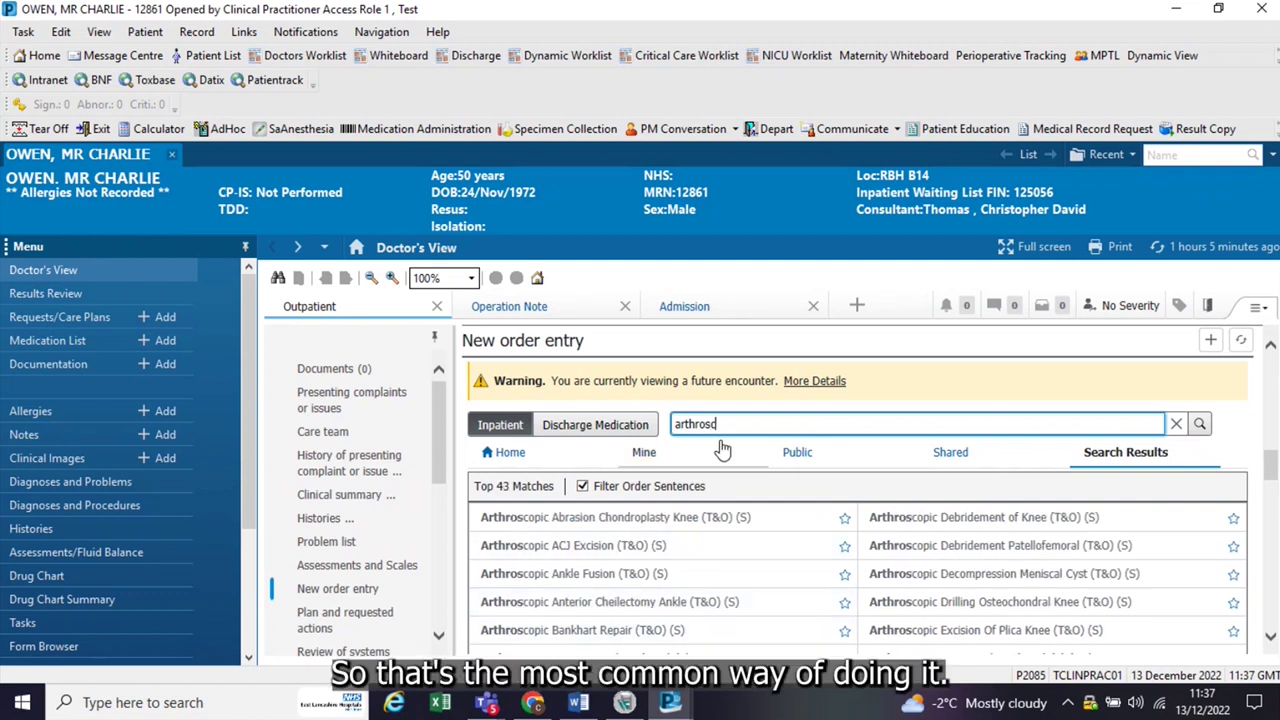
key(BackSpace)
key(BackSpace)
key(BackSpace)
key(BackSpace)
key(BackSpace)
key(BackSpace)
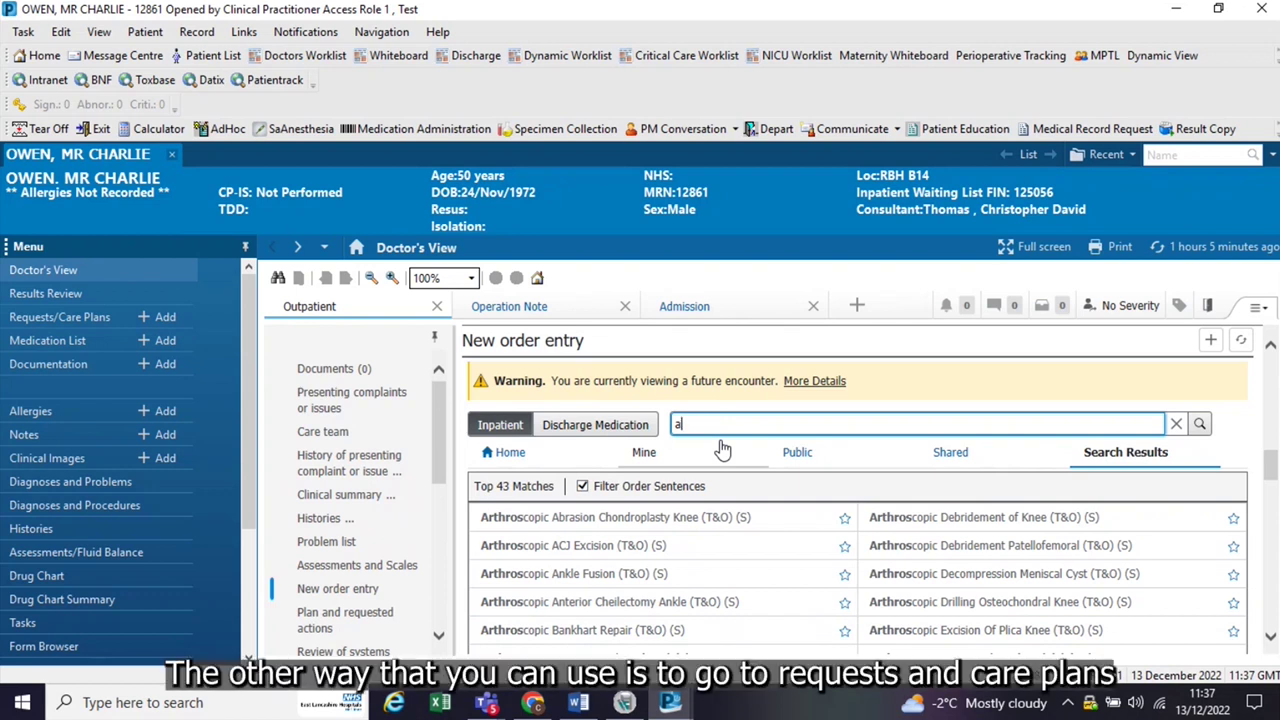
key(BackSpace)
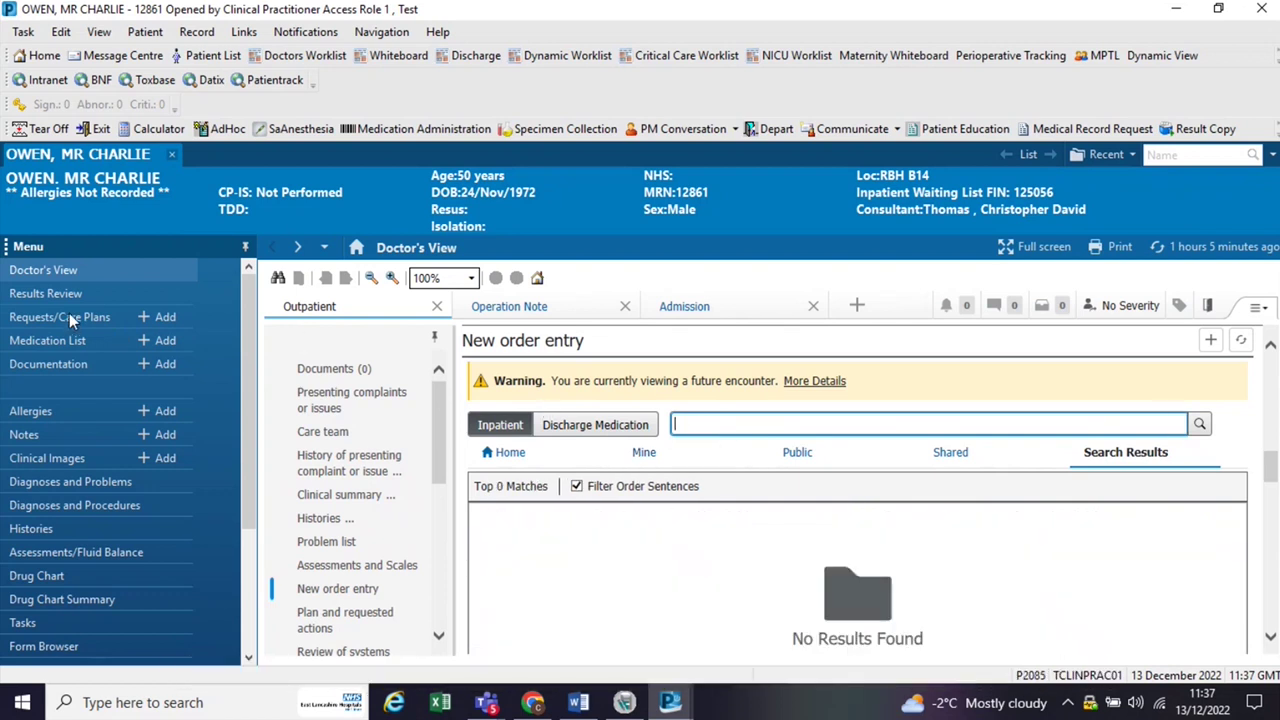
click(69, 316)
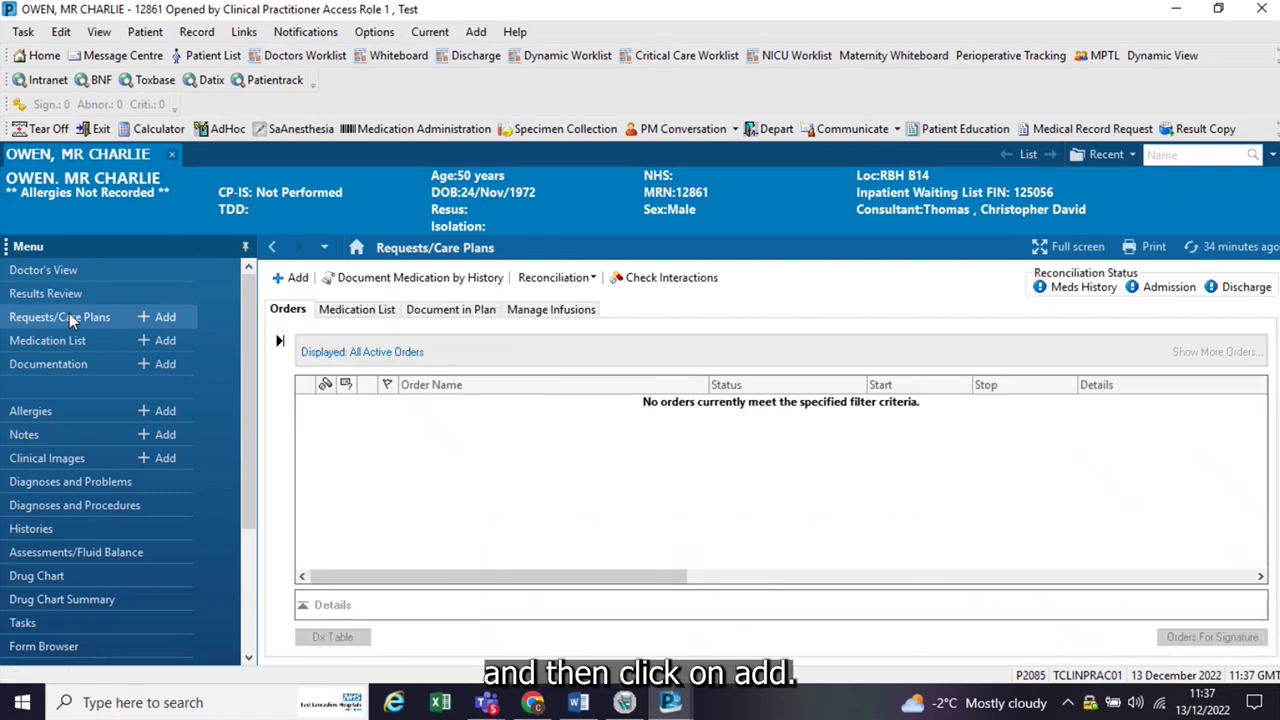
Step: In Add Order, browse the shared folders to Surgical Catalogue > EMERGENCY Procedures
click(292, 279)
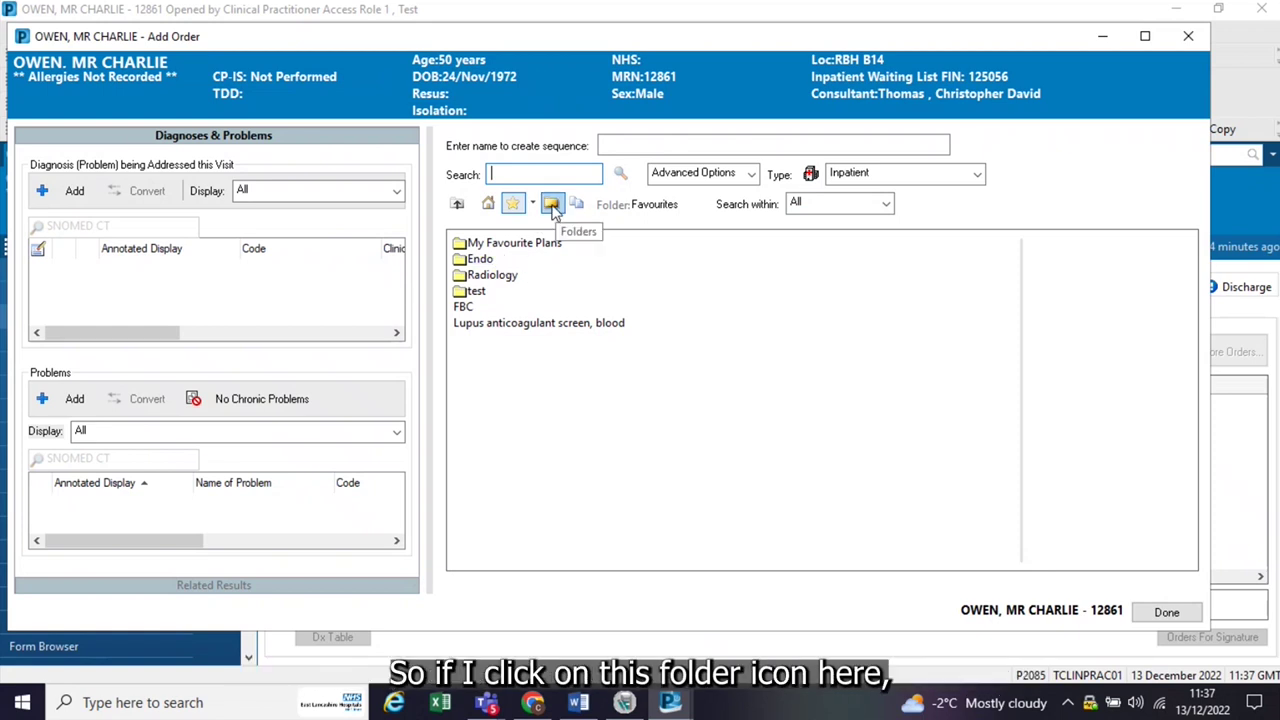
click(553, 206)
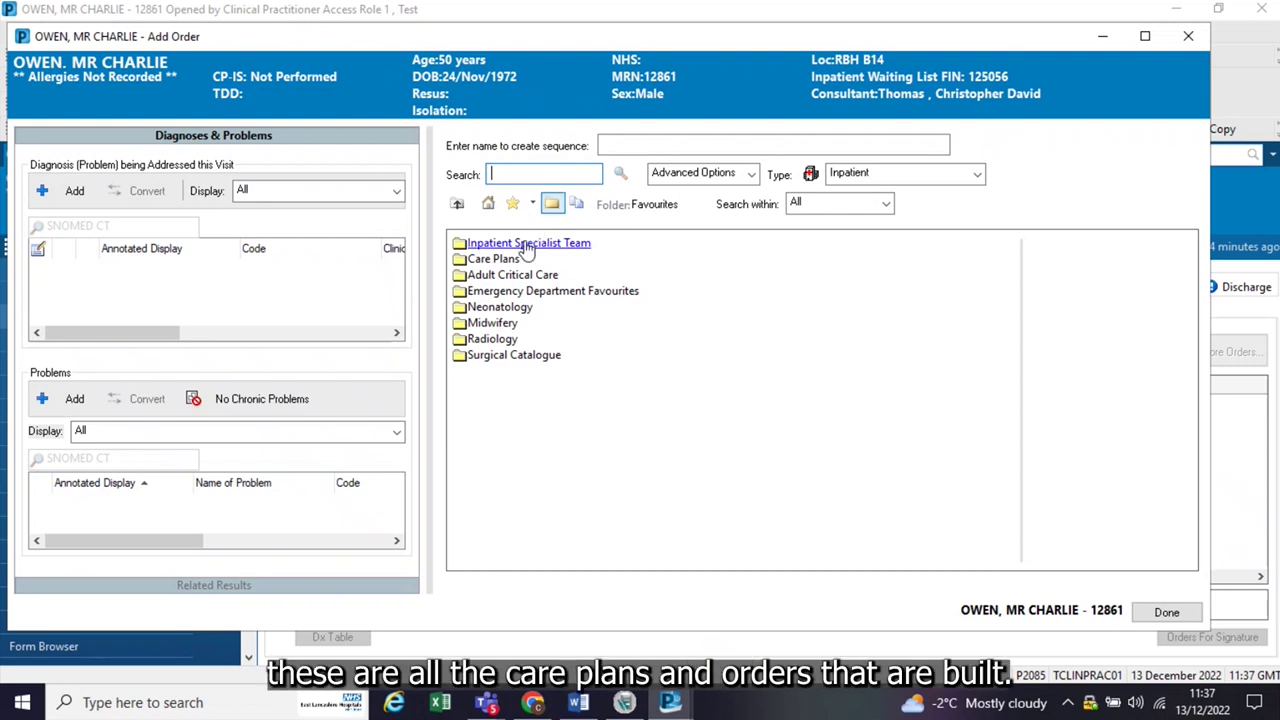
click(497, 356)
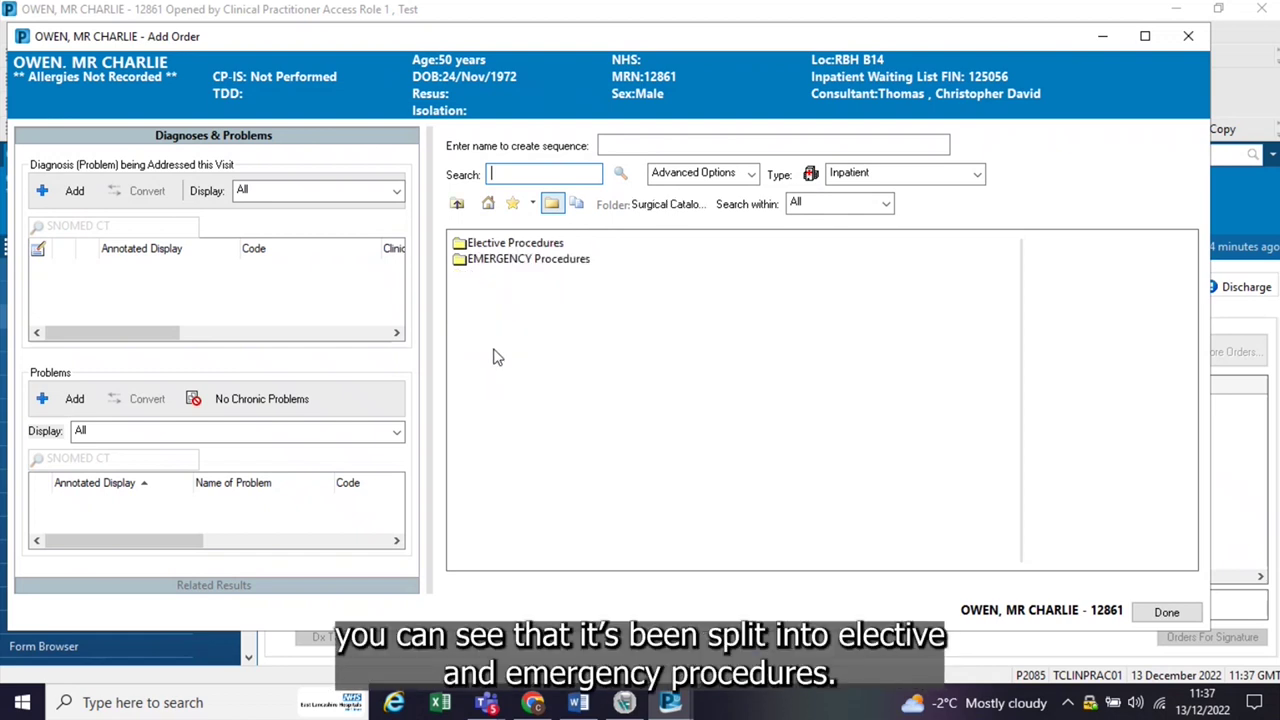
click(485, 264)
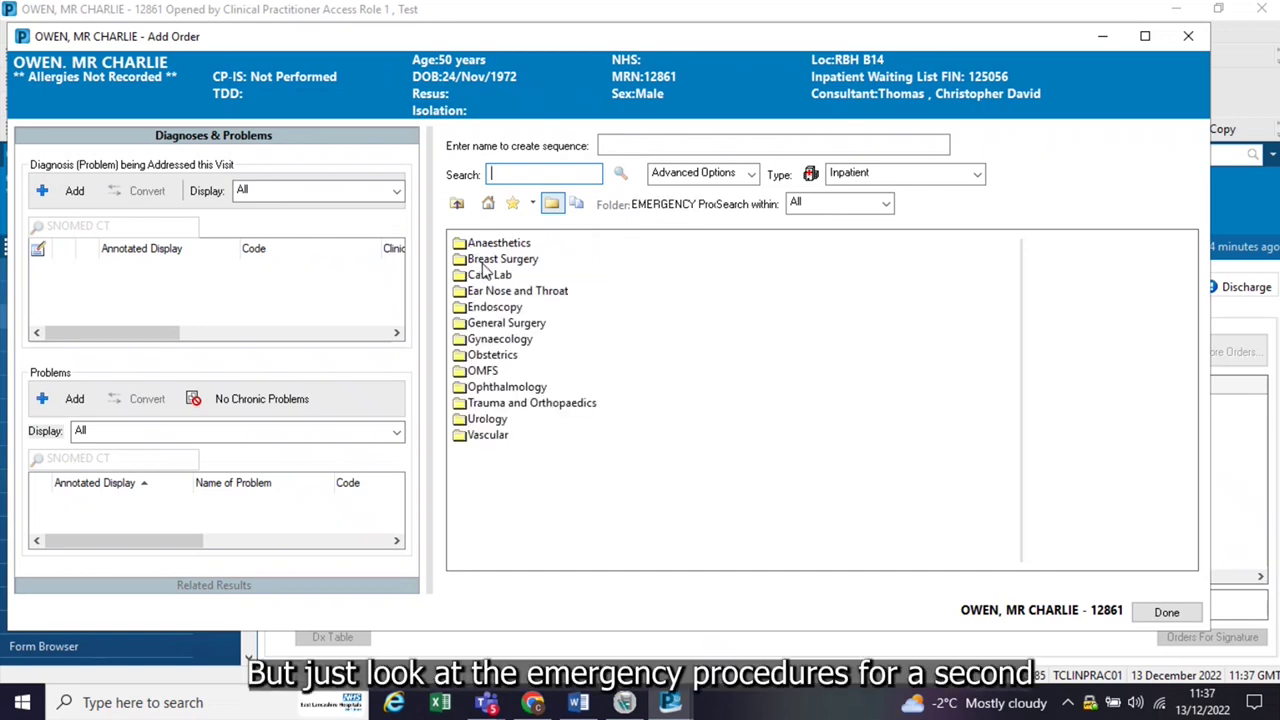
Step: Review the emergency General Surgery procedures, then go back up toward Surgical Catalogue
click(507, 322)
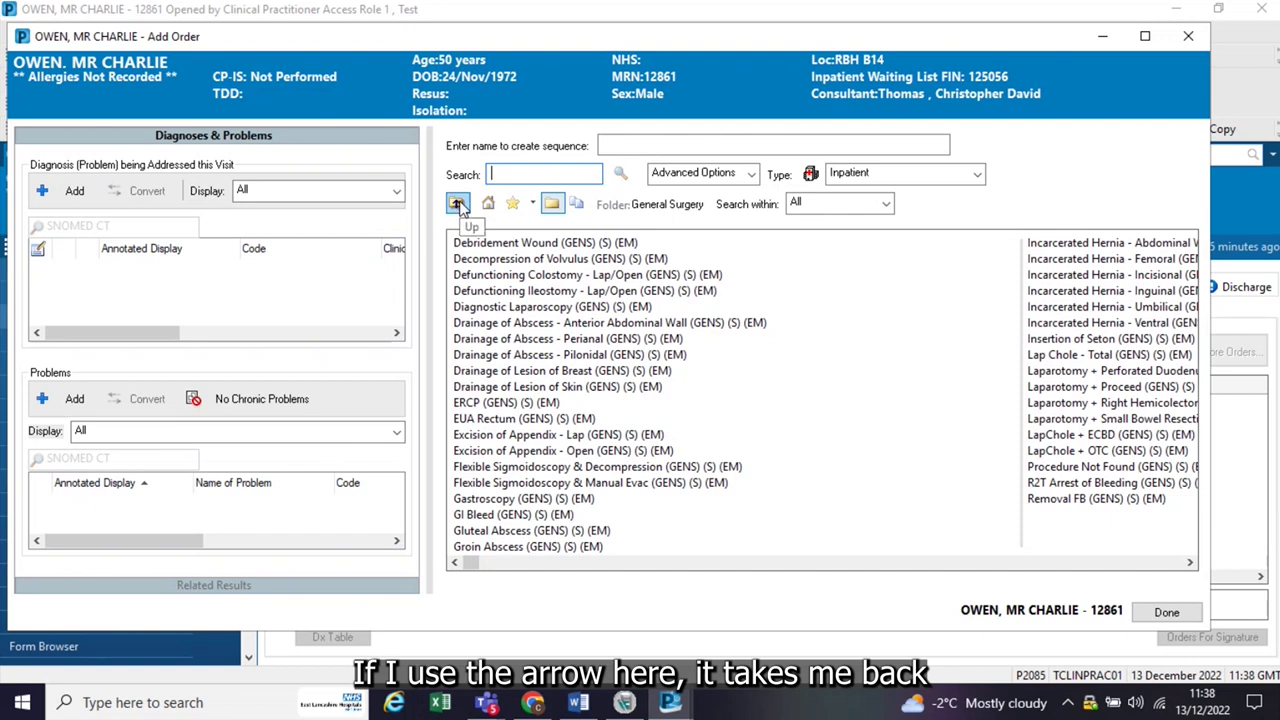
click(457, 204)
Step: Browse Elective Procedures > Trauma and Orthopaedics, then close the Add Order window
click(457, 204)
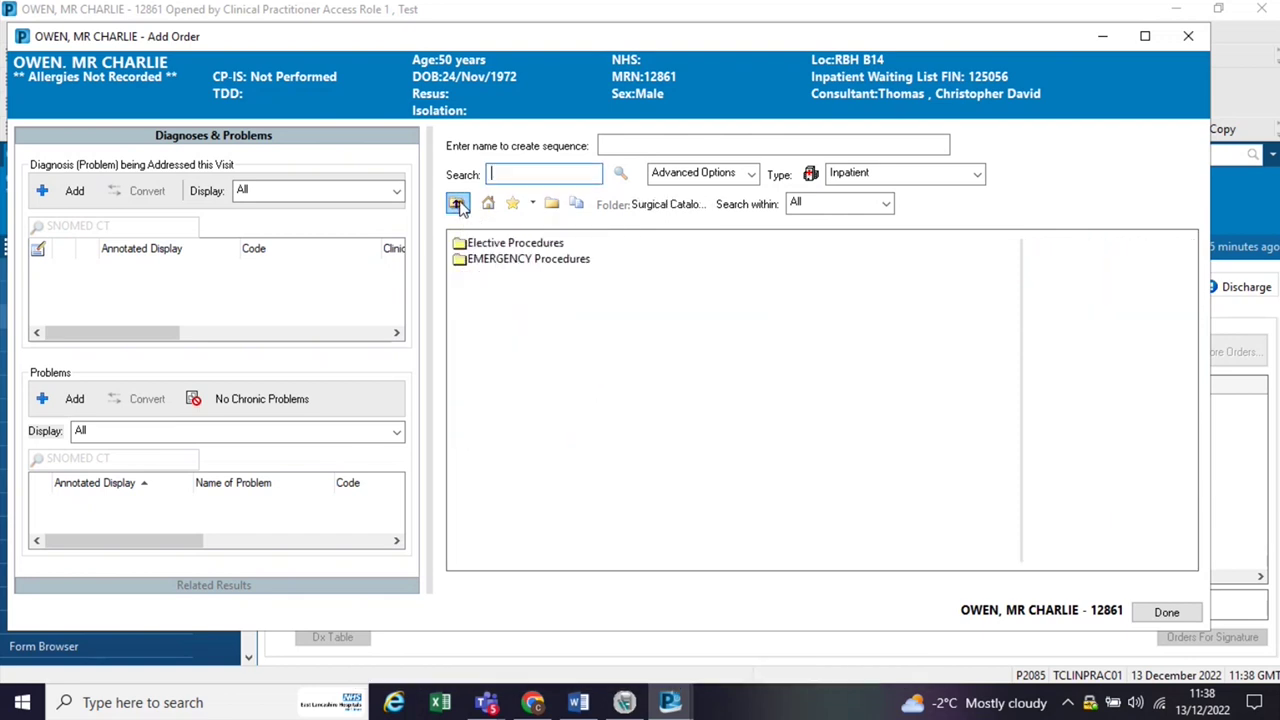
double_click(496, 244)
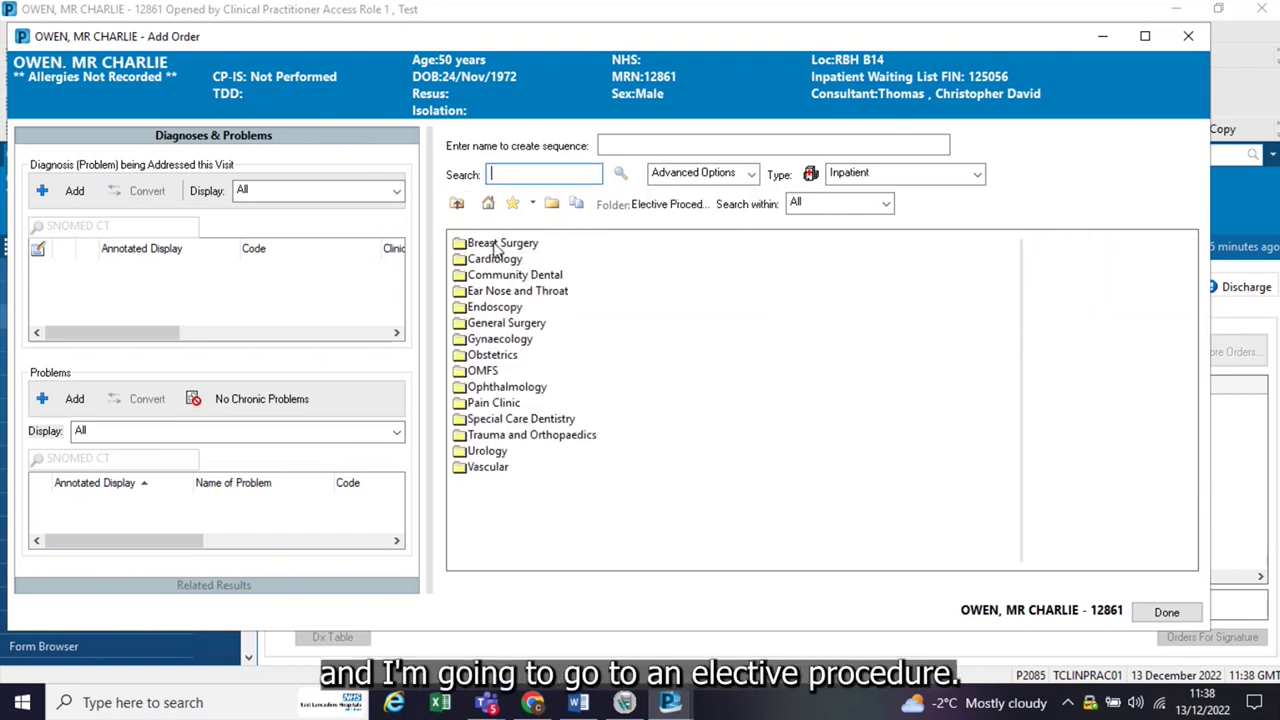
double_click(507, 436)
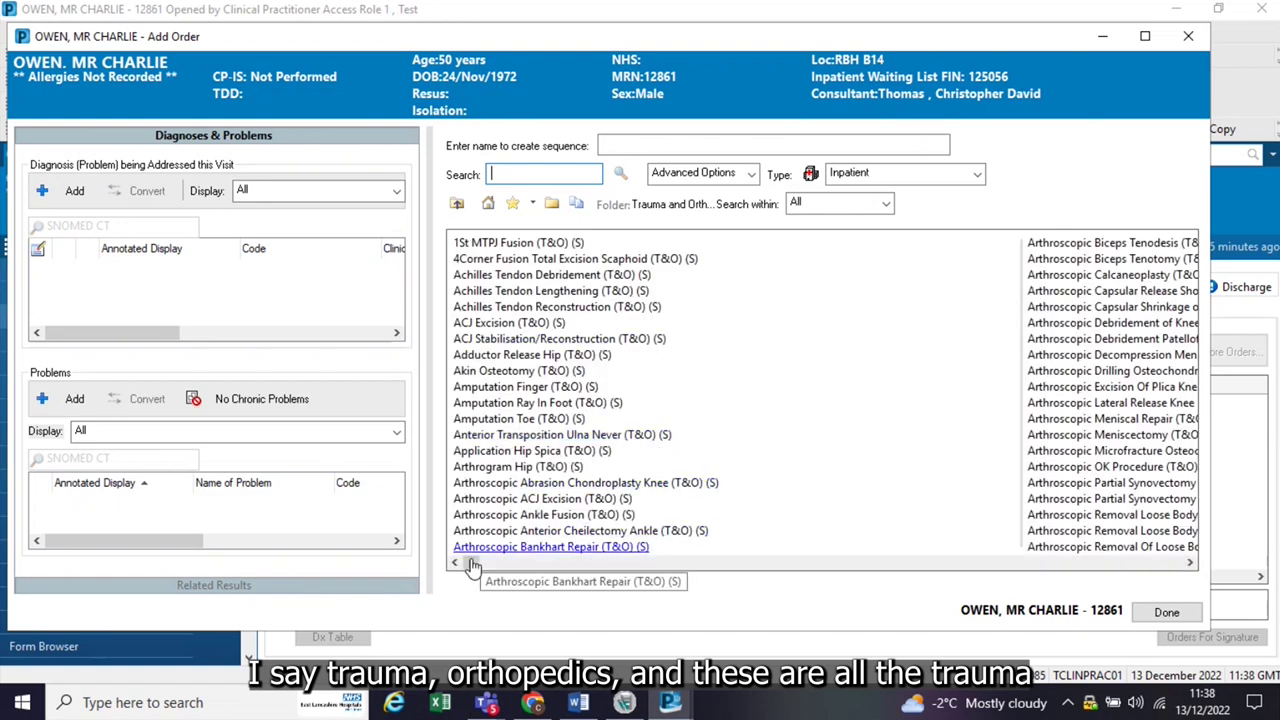
drag(474, 563, 463, 567)
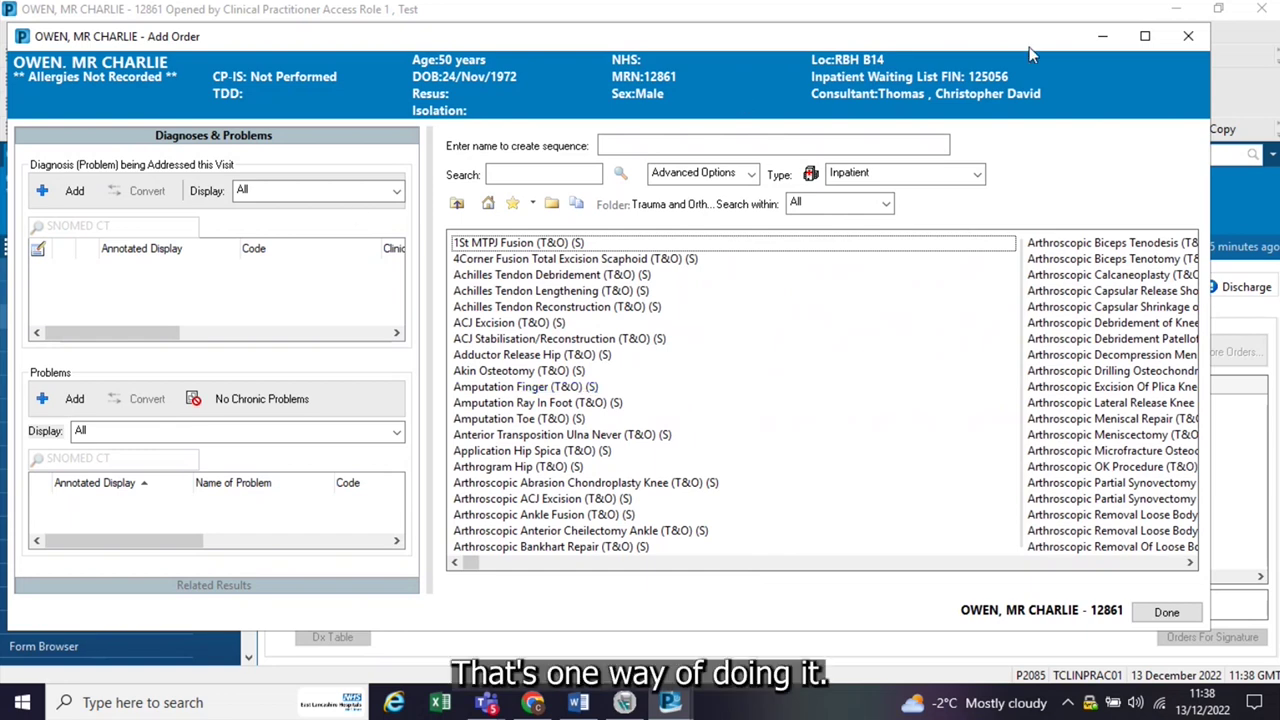
click(1185, 40)
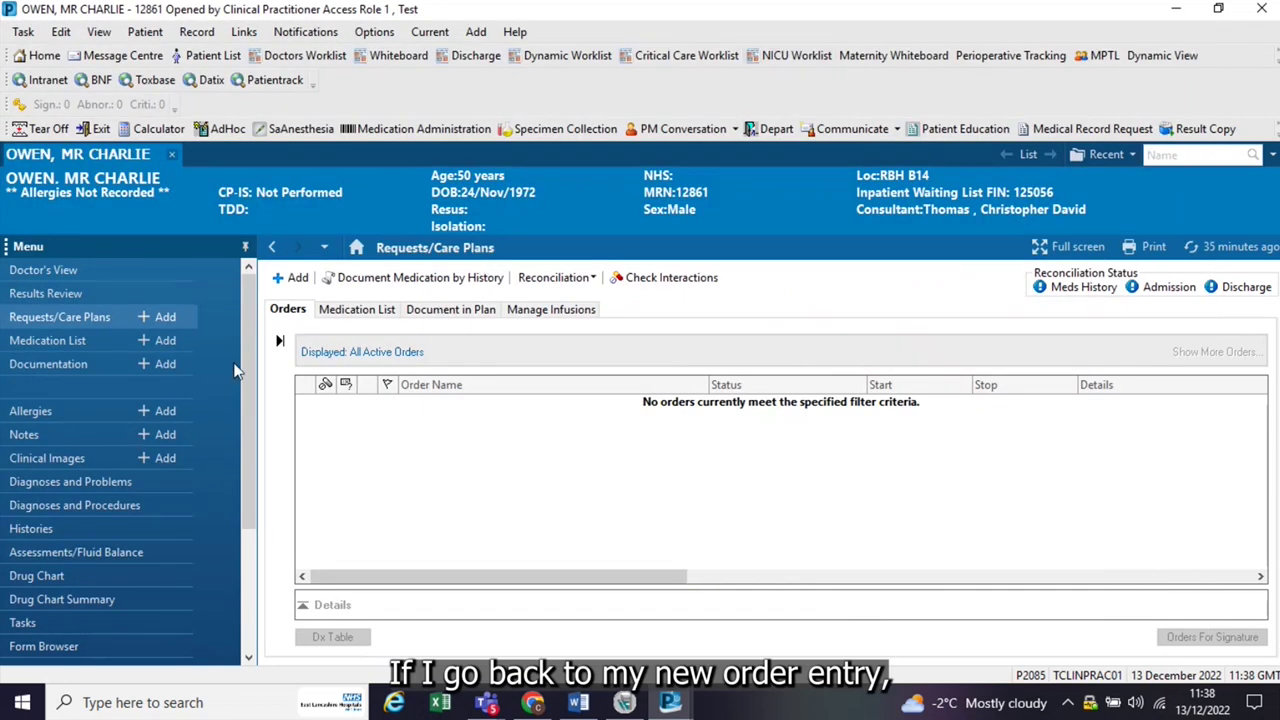
Step: From Doctor's View, search 'arthroscopy' and add Diagnostic Knee Arthroscopy (T&O) (S) to the orders basket
click(271, 247)
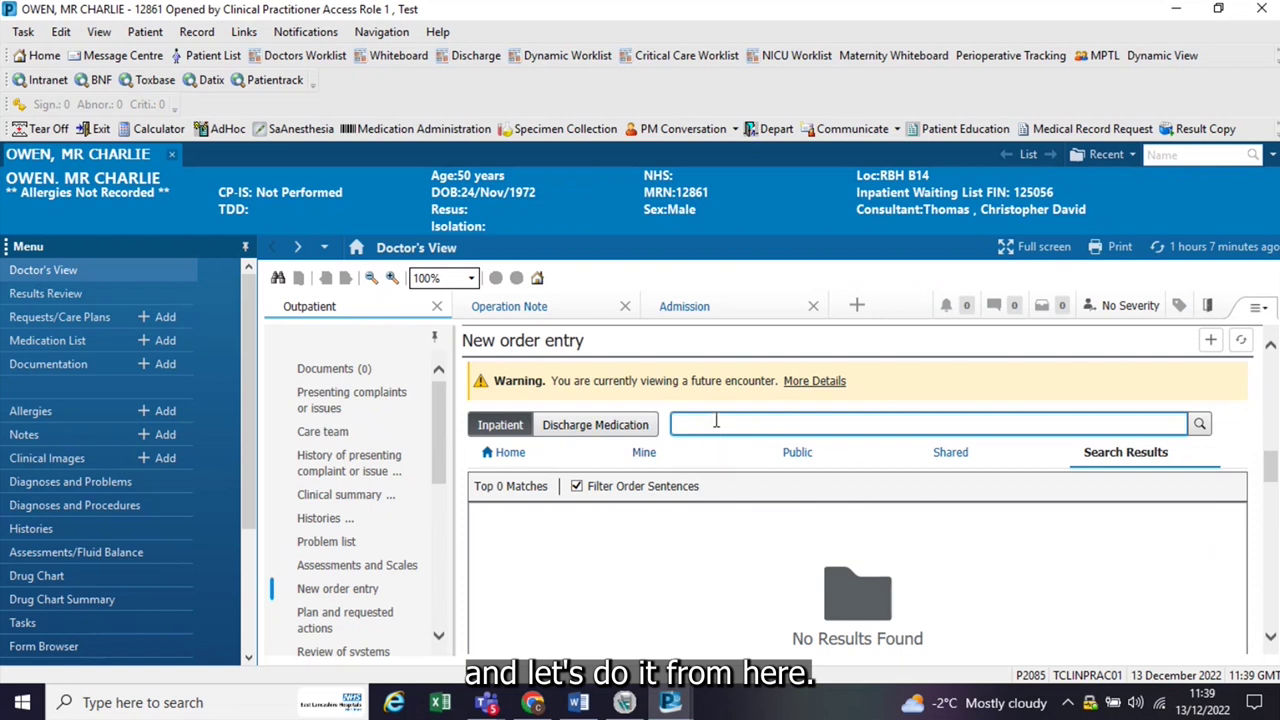
text(arthr)
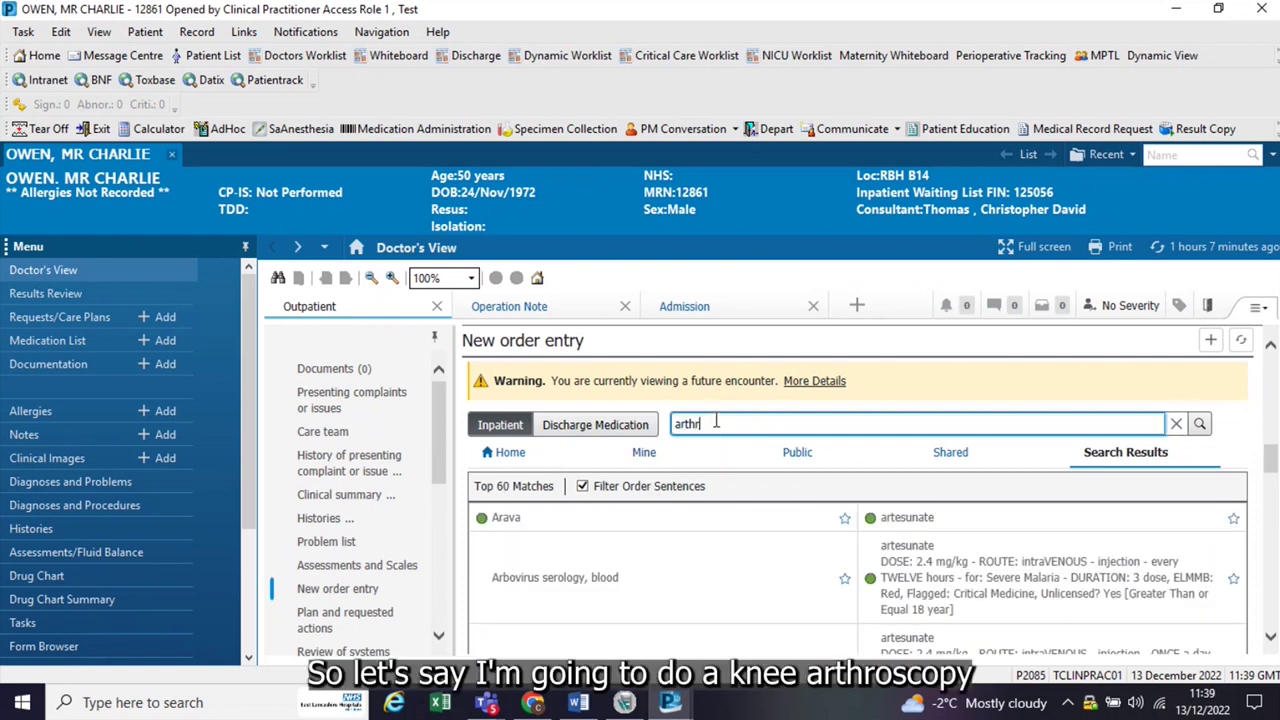
text(osc)
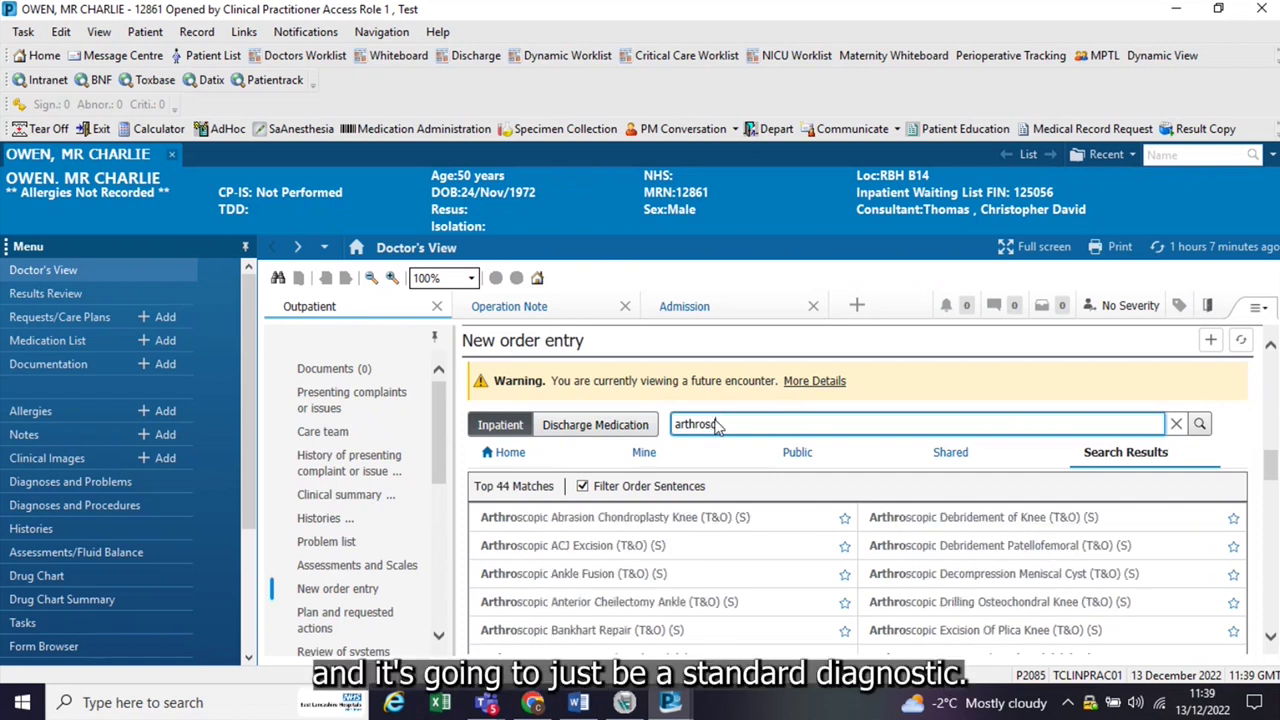
text(opy)
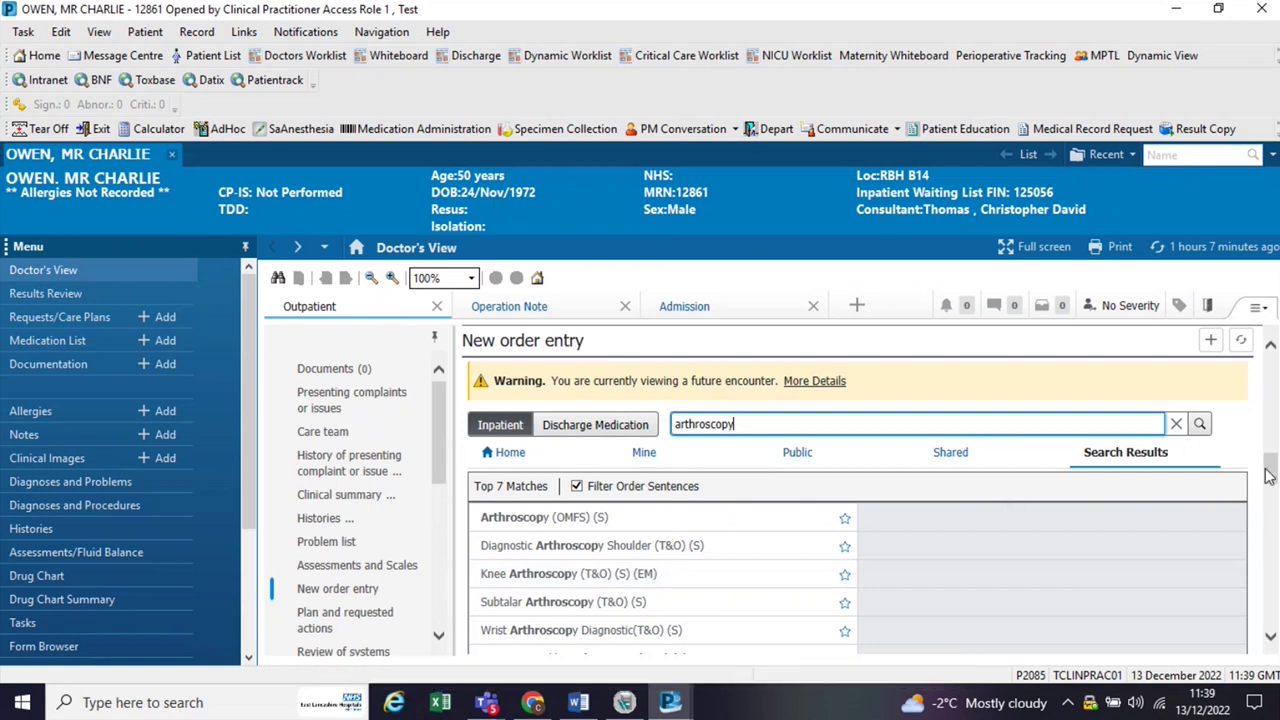
drag(1270, 470, 1270, 478)
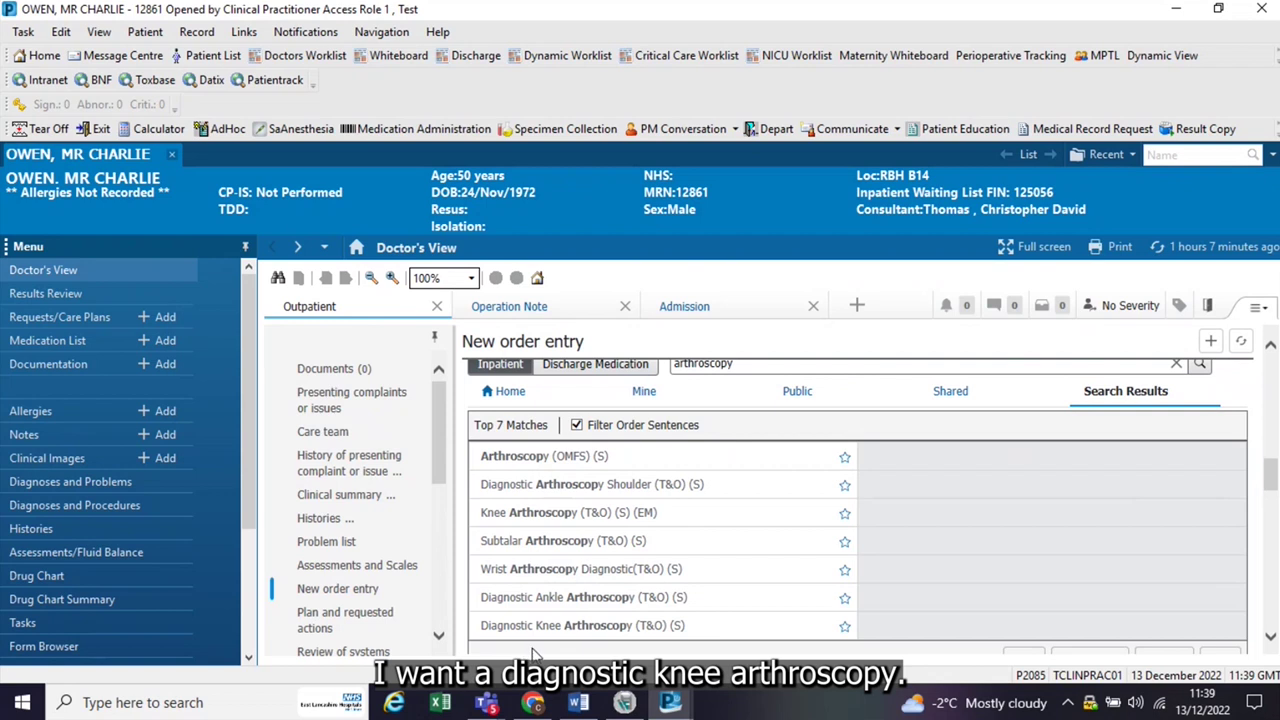
click(565, 628)
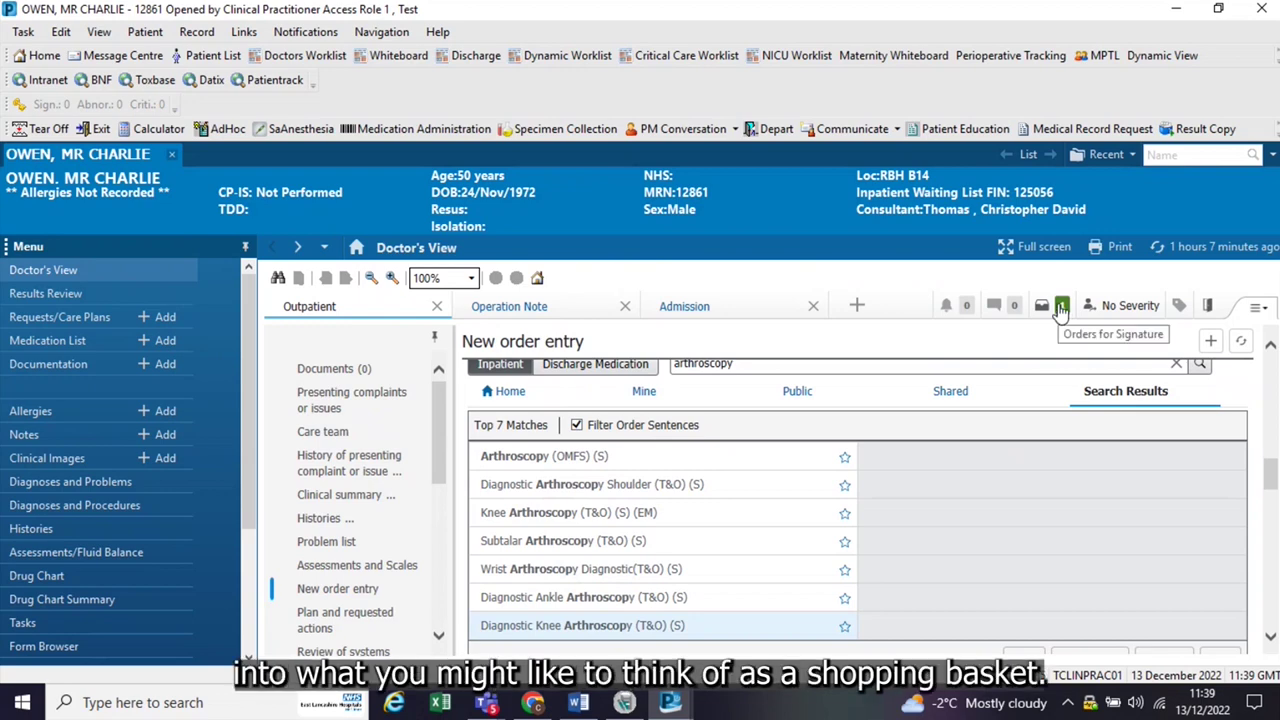
Step: Open Orders for Signature and start signing the knee arthroscopy order, revealing missing required details
click(1062, 306)
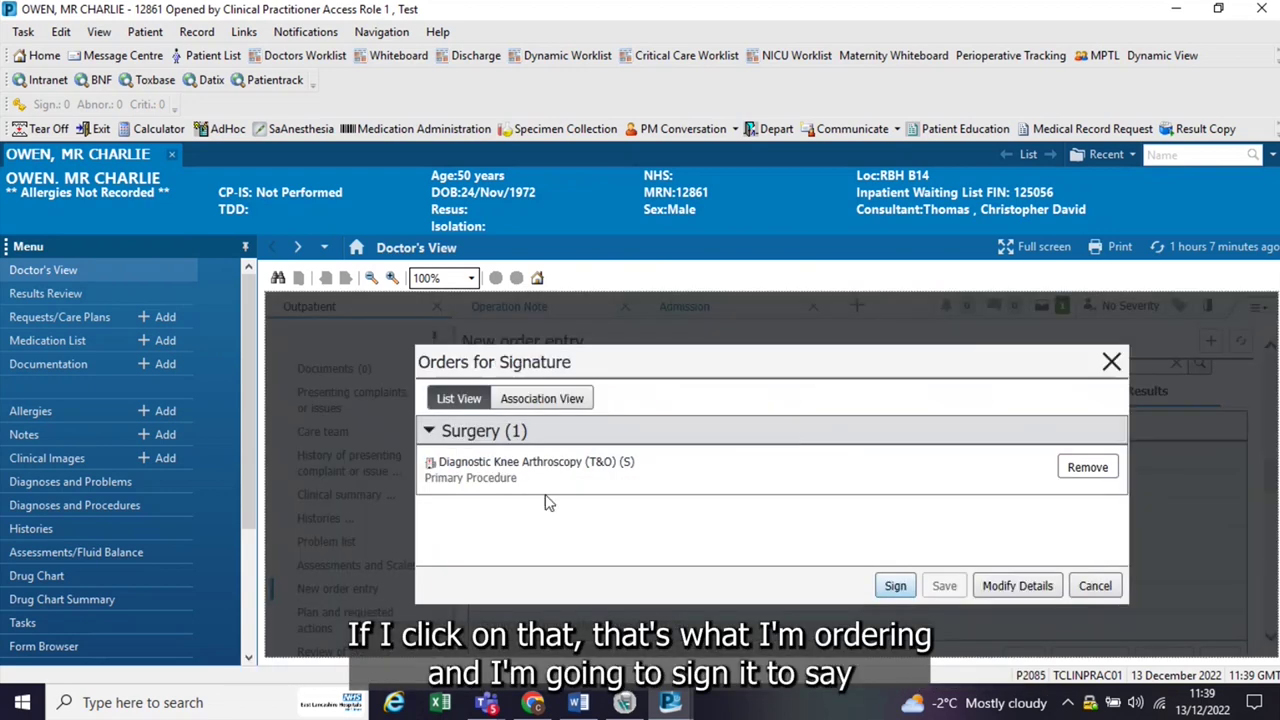
click(887, 581)
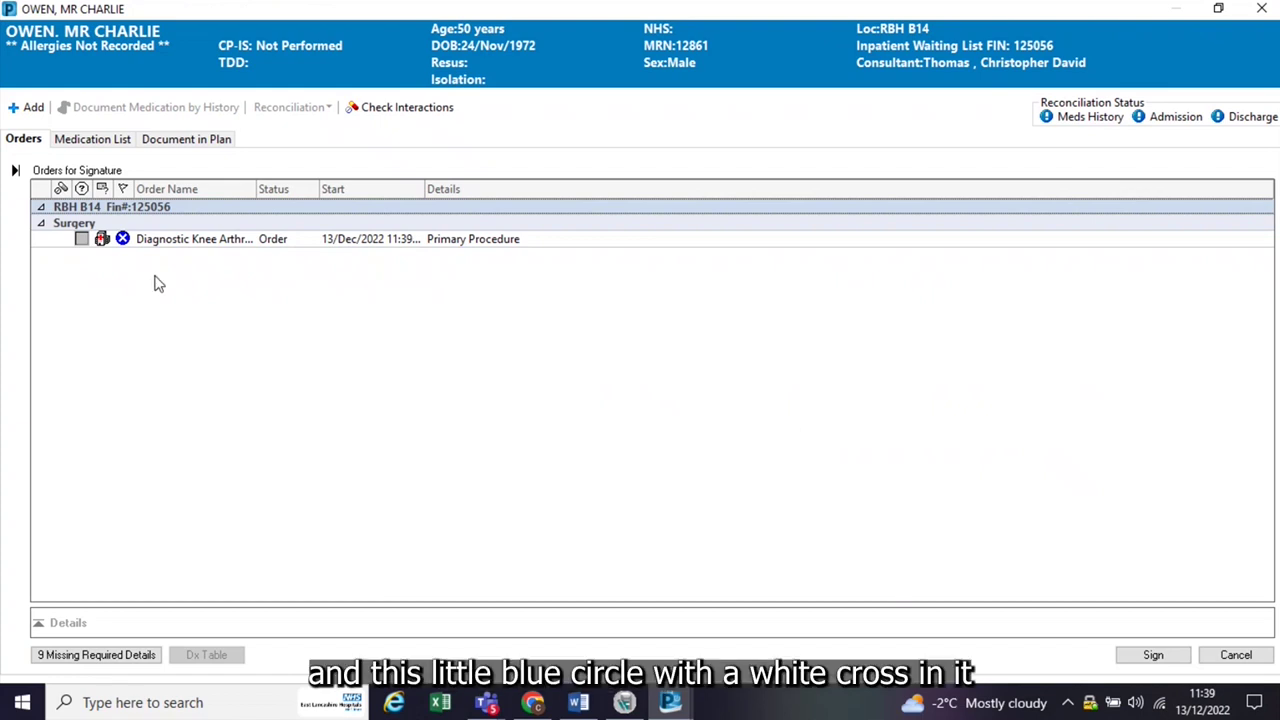
mouse_move(124, 244)
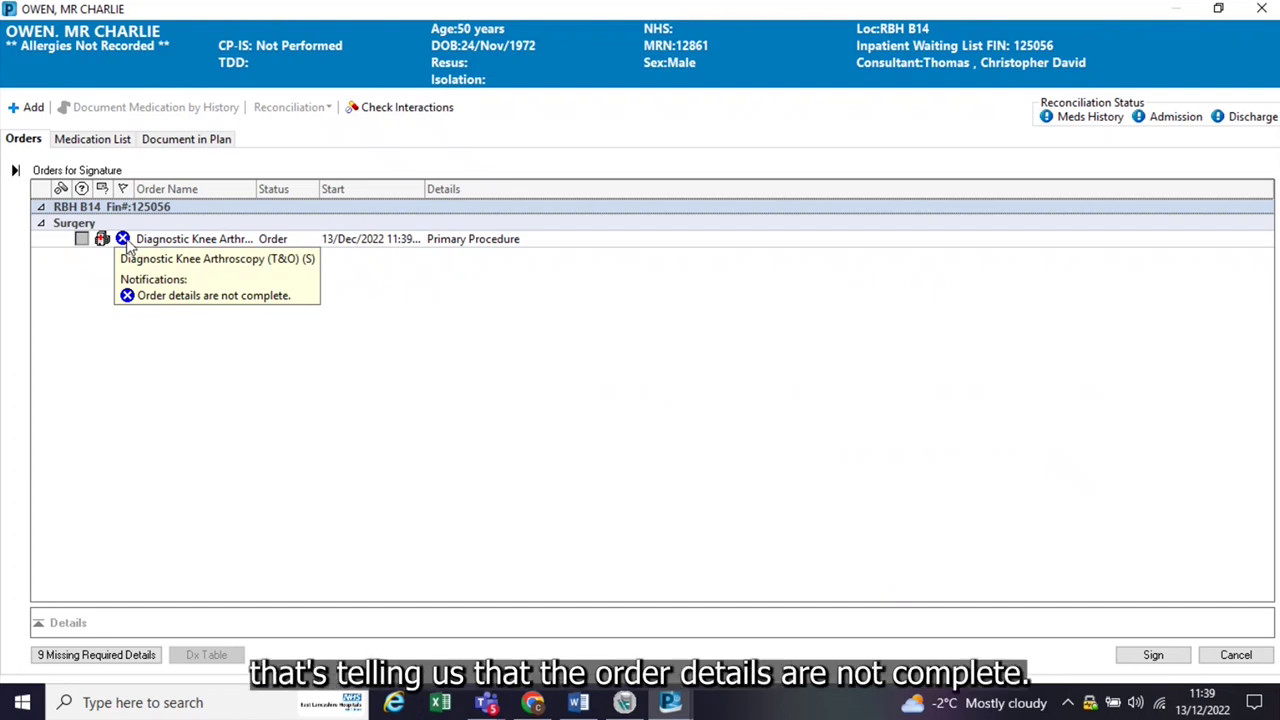
Step: In the arthroscopy order details, set laterality to Left and priority to Routine
click(124, 240)
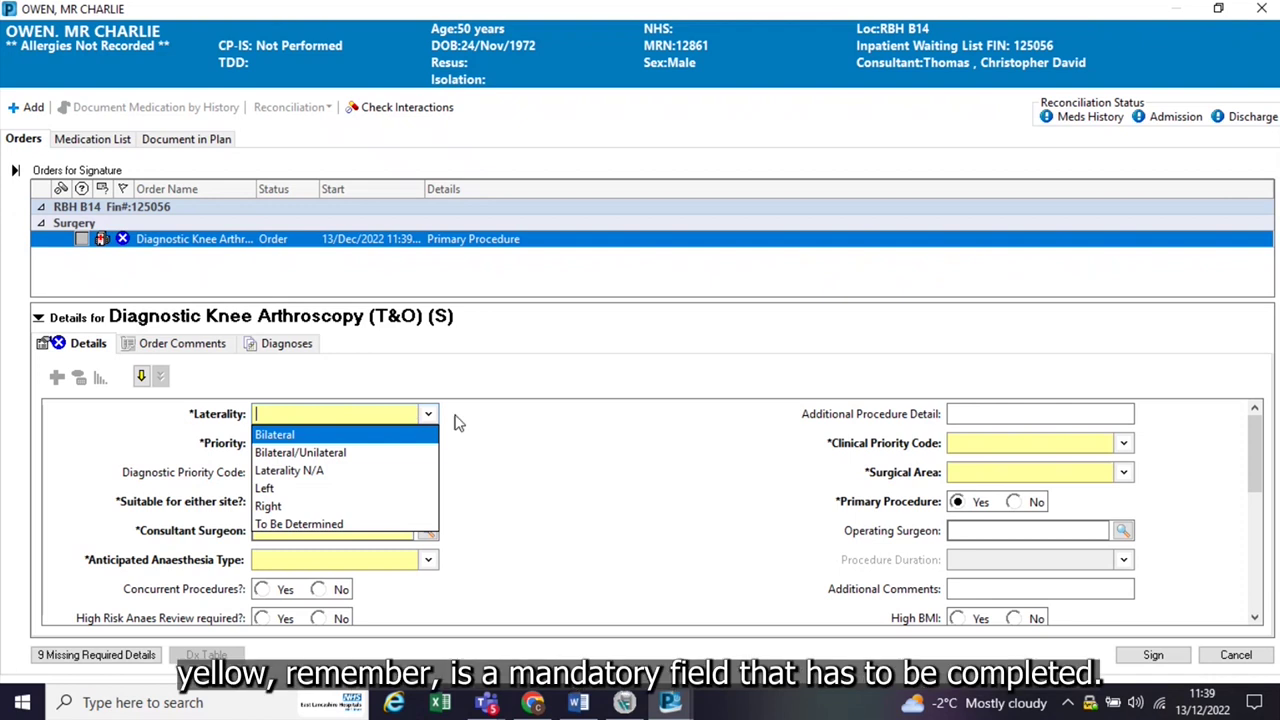
click(493, 427)
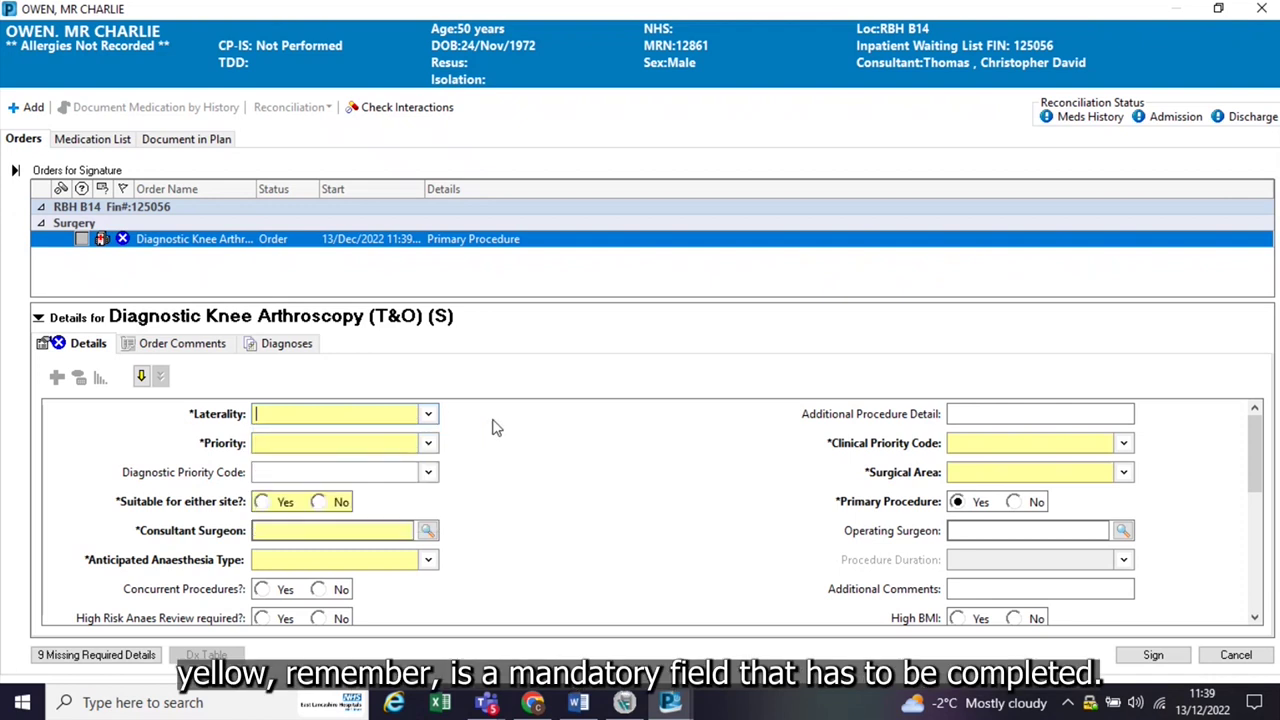
click(428, 414)
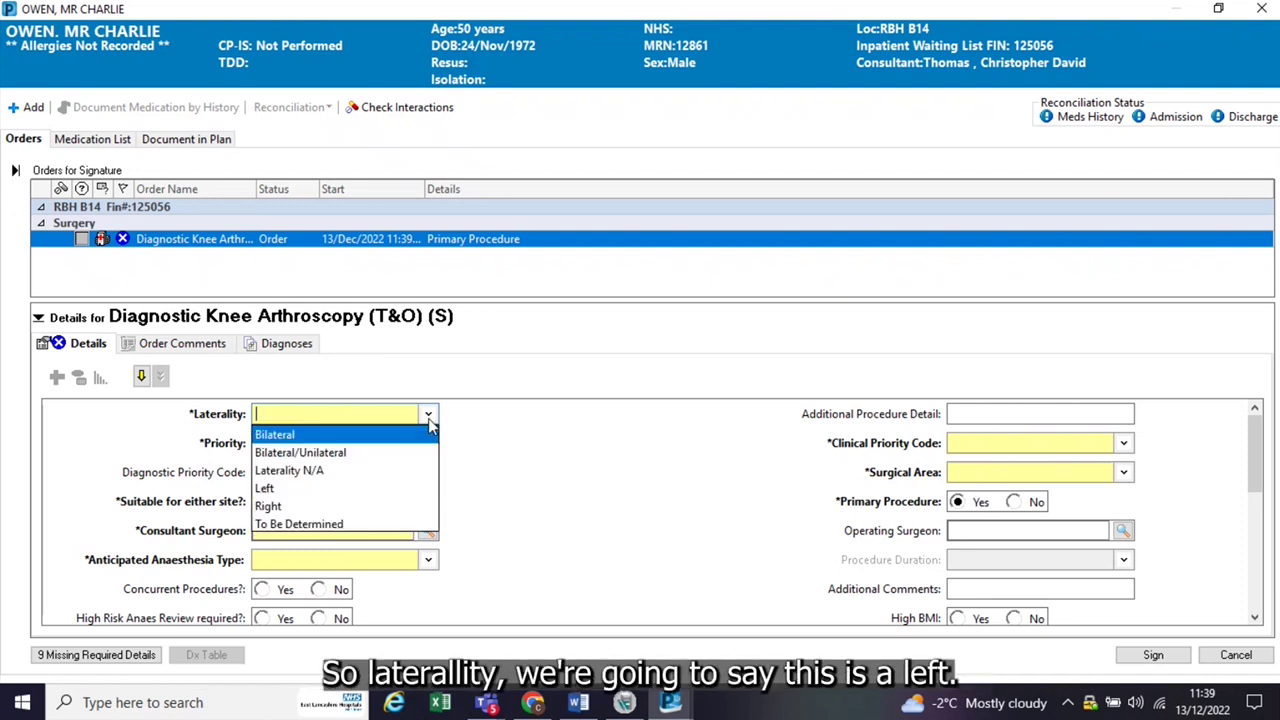
click(280, 488)
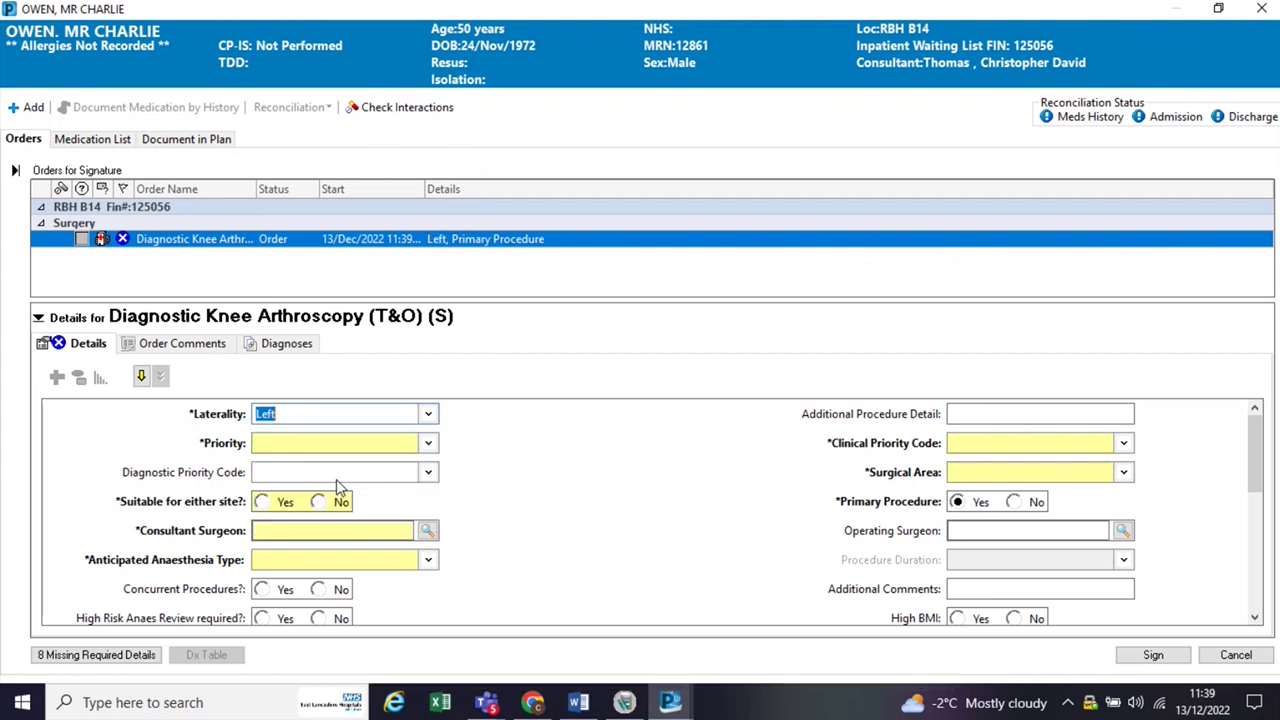
click(428, 443)
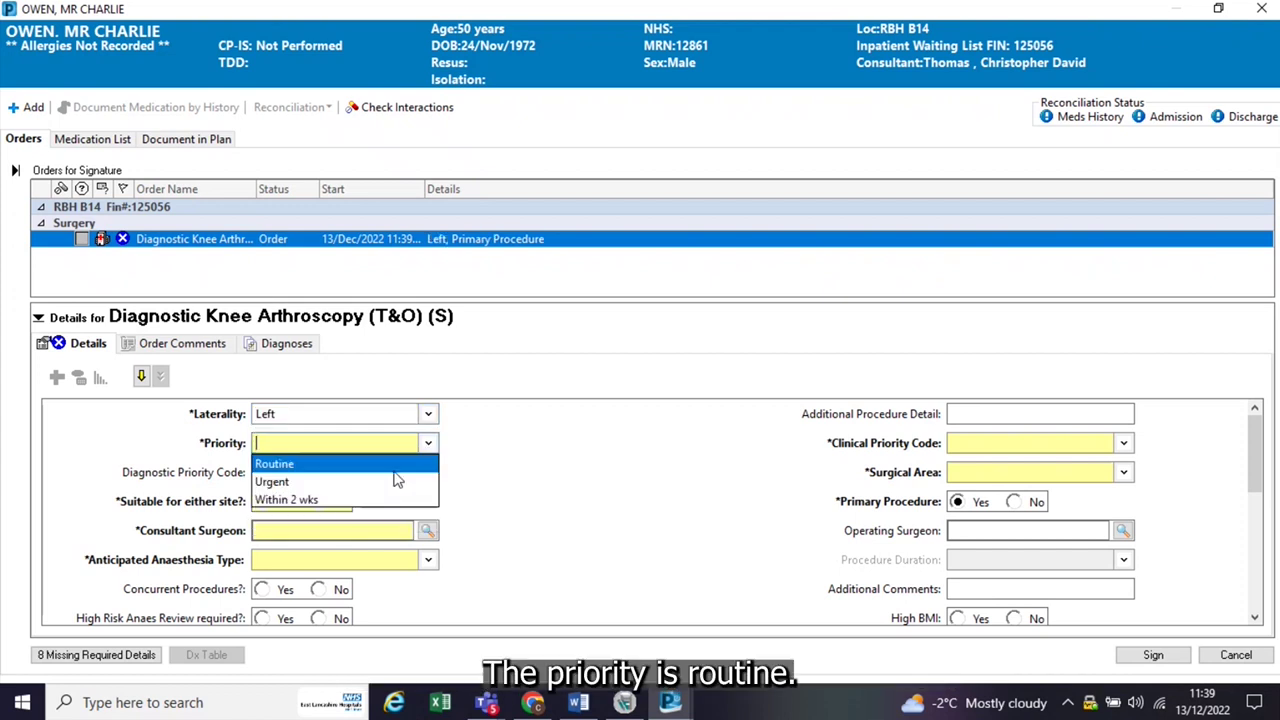
click(391, 463)
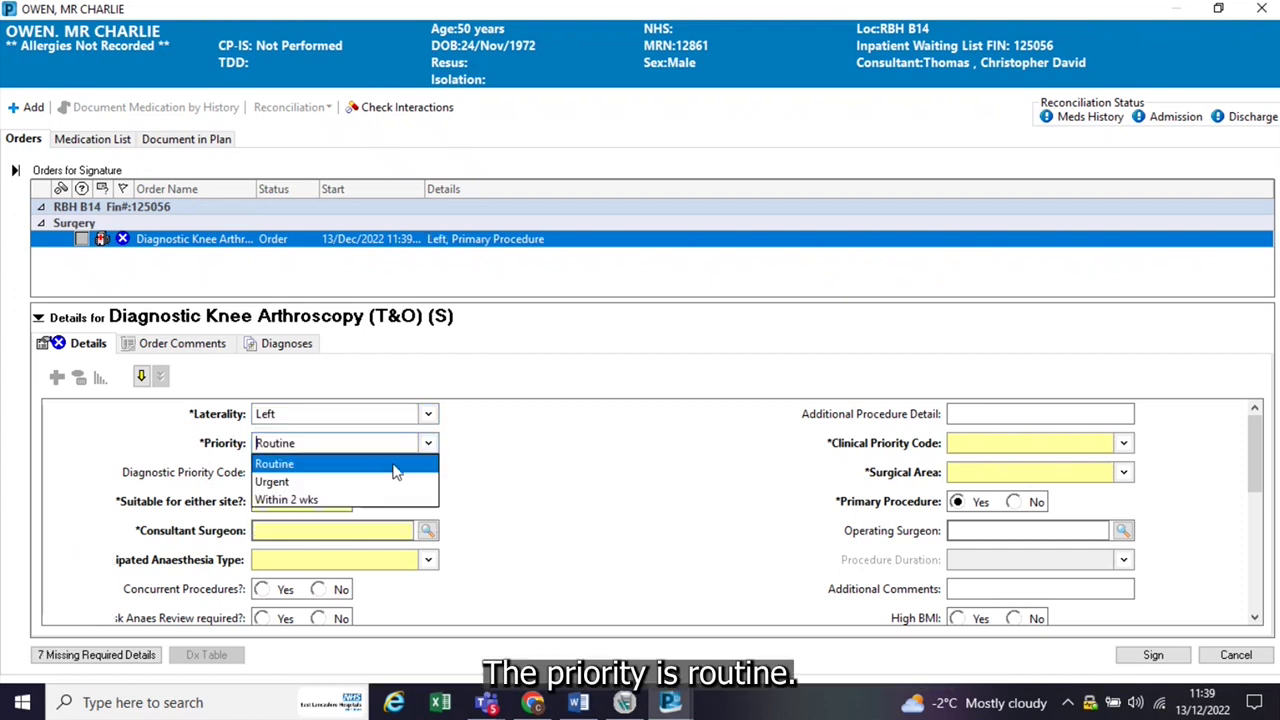
Step: Set clinical priority code P4 - Over 4 months, surgical area RBH Main Theatres, and either-site Yes
click(1123, 443)
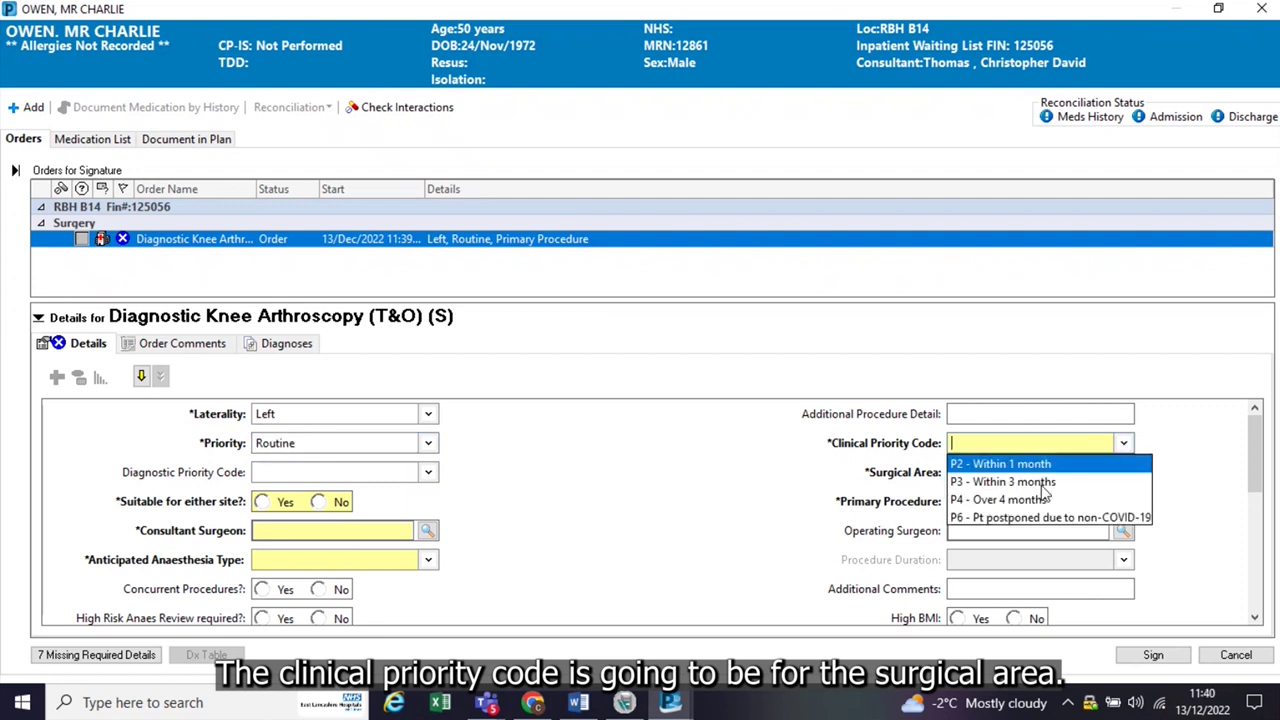
click(995, 500)
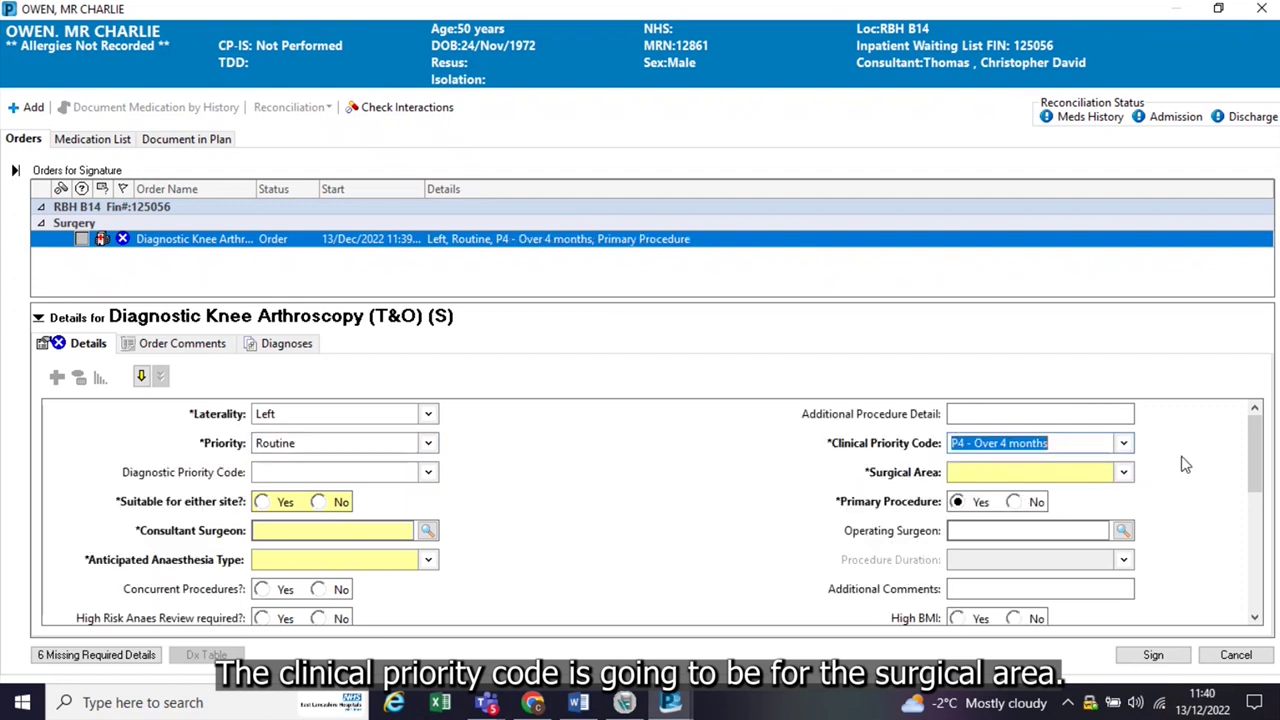
click(1123, 474)
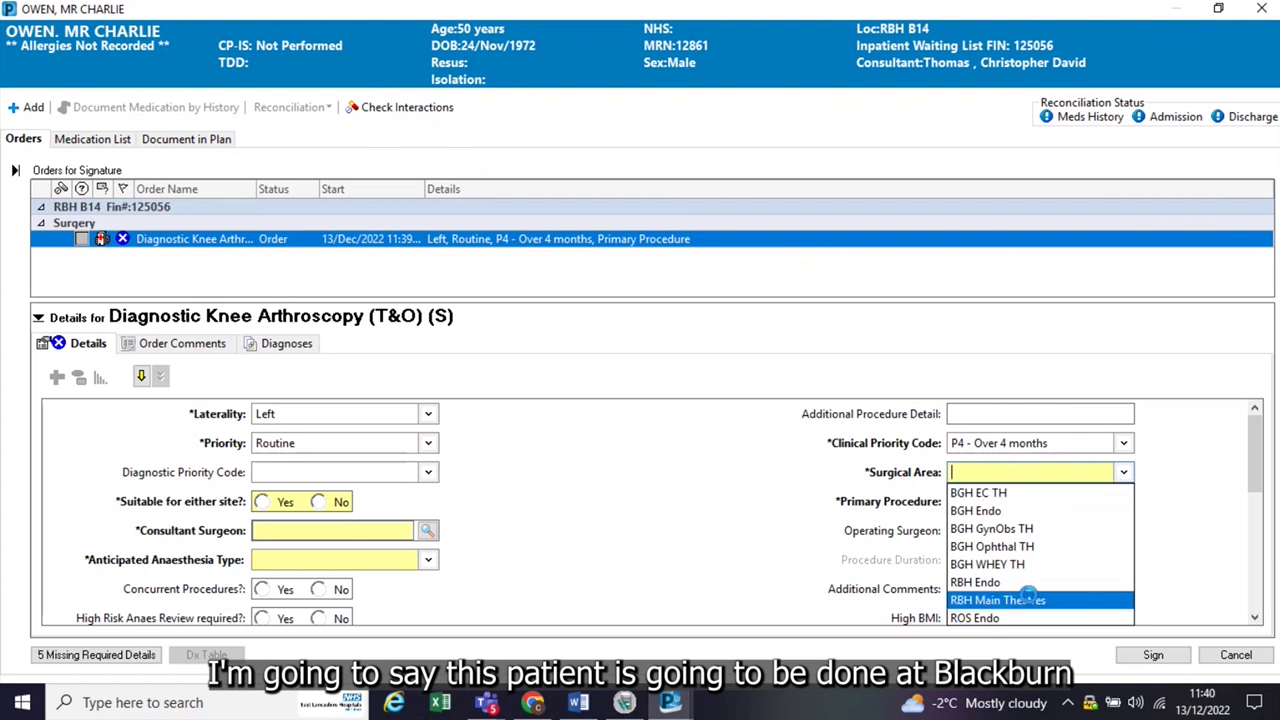
click(1035, 600)
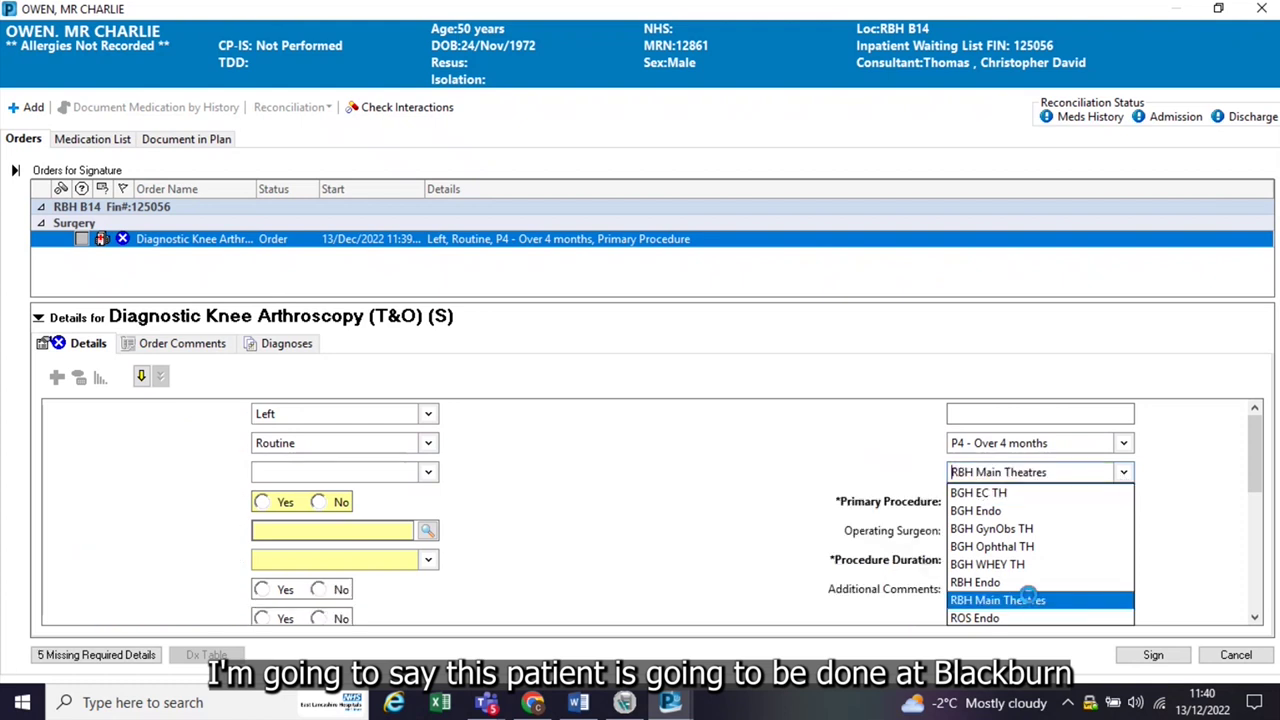
click(263, 502)
click(374, 530)
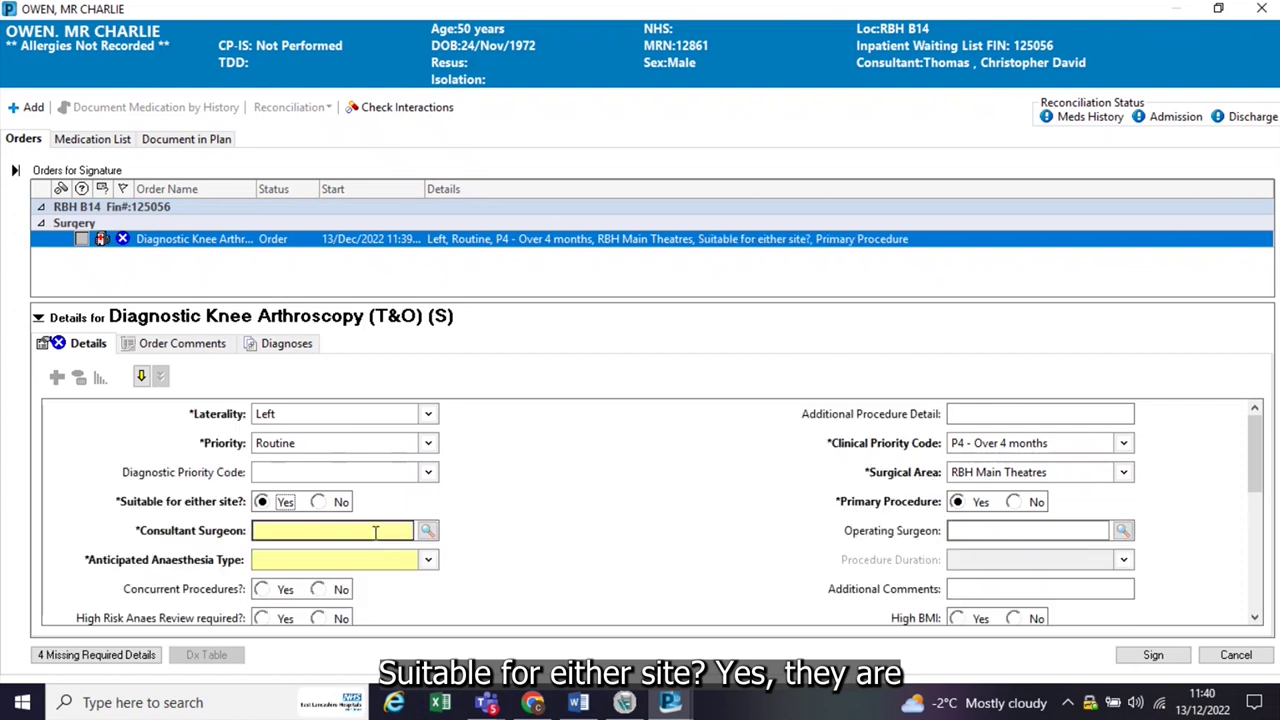
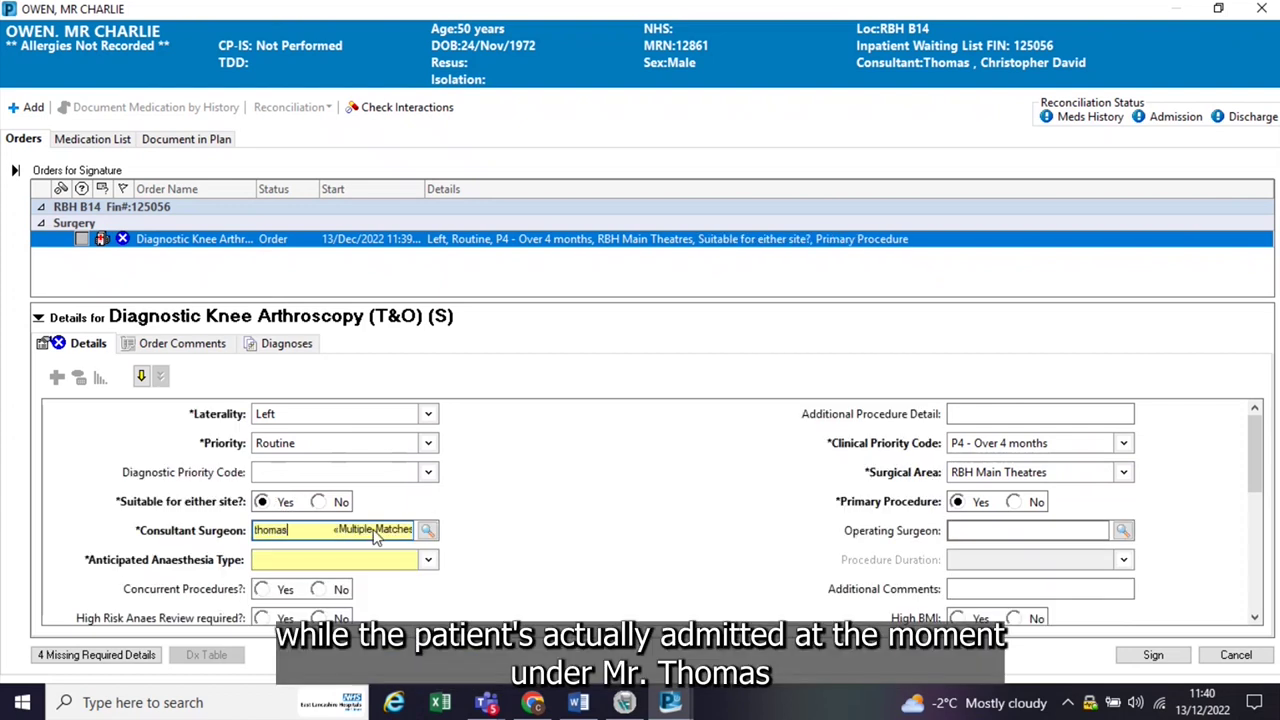
Step: Look up the consultant surgeon by surname and forename and confirm the match
click(428, 530)
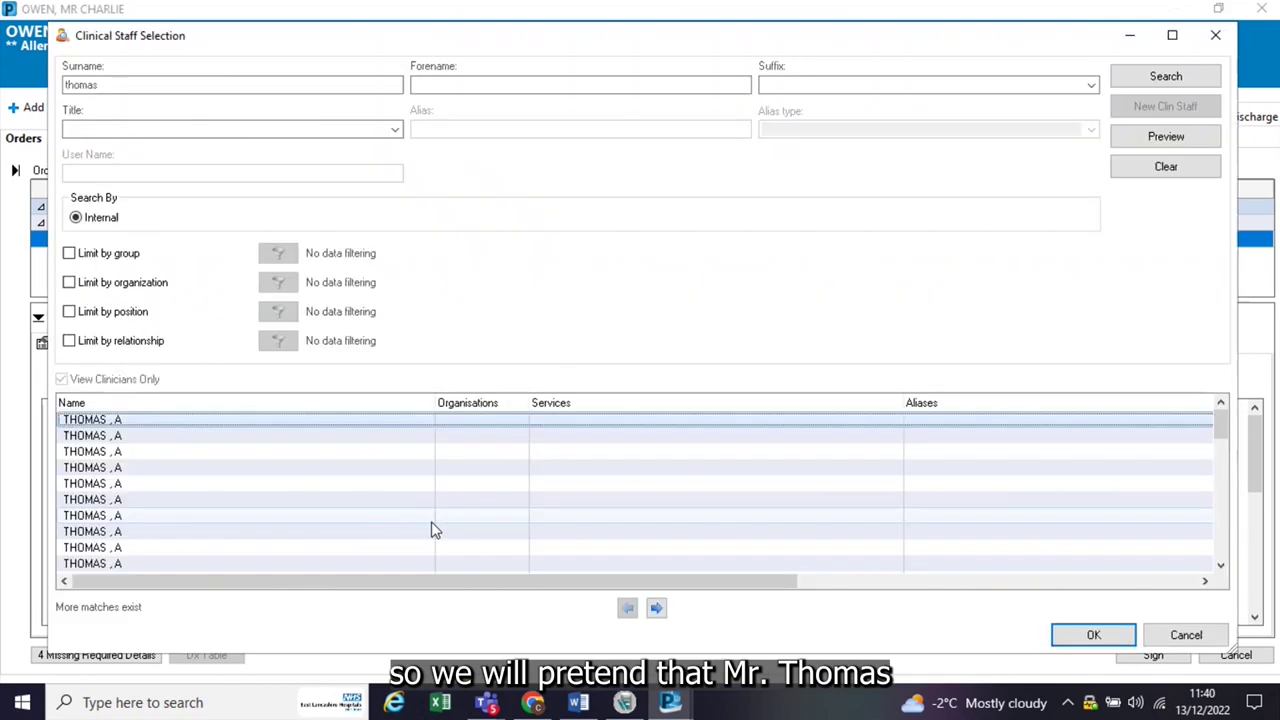
click(438, 85)
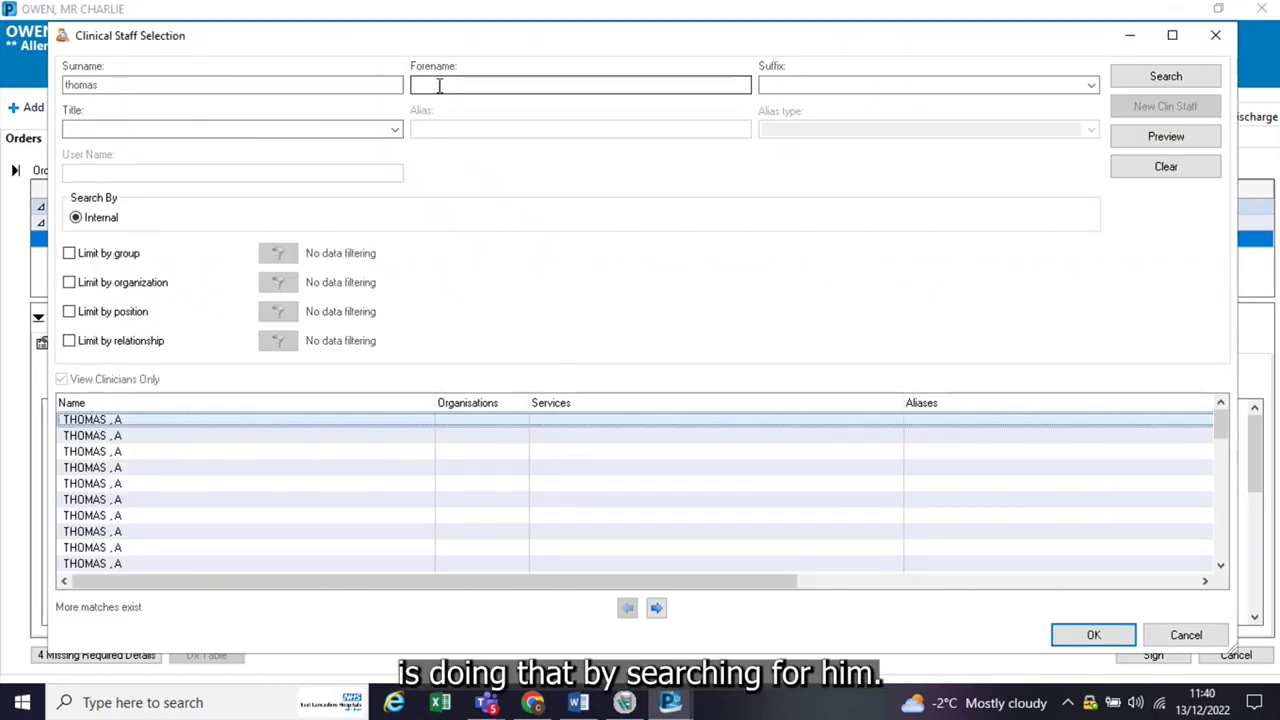
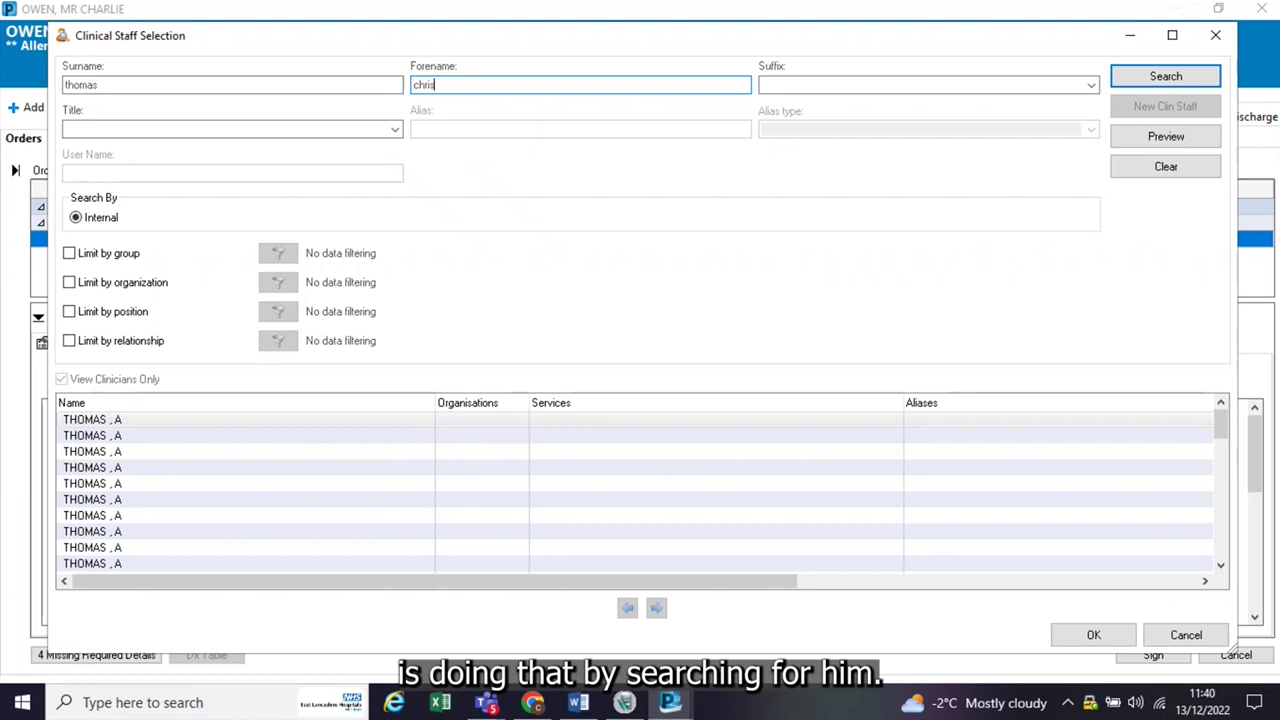
click(1162, 77)
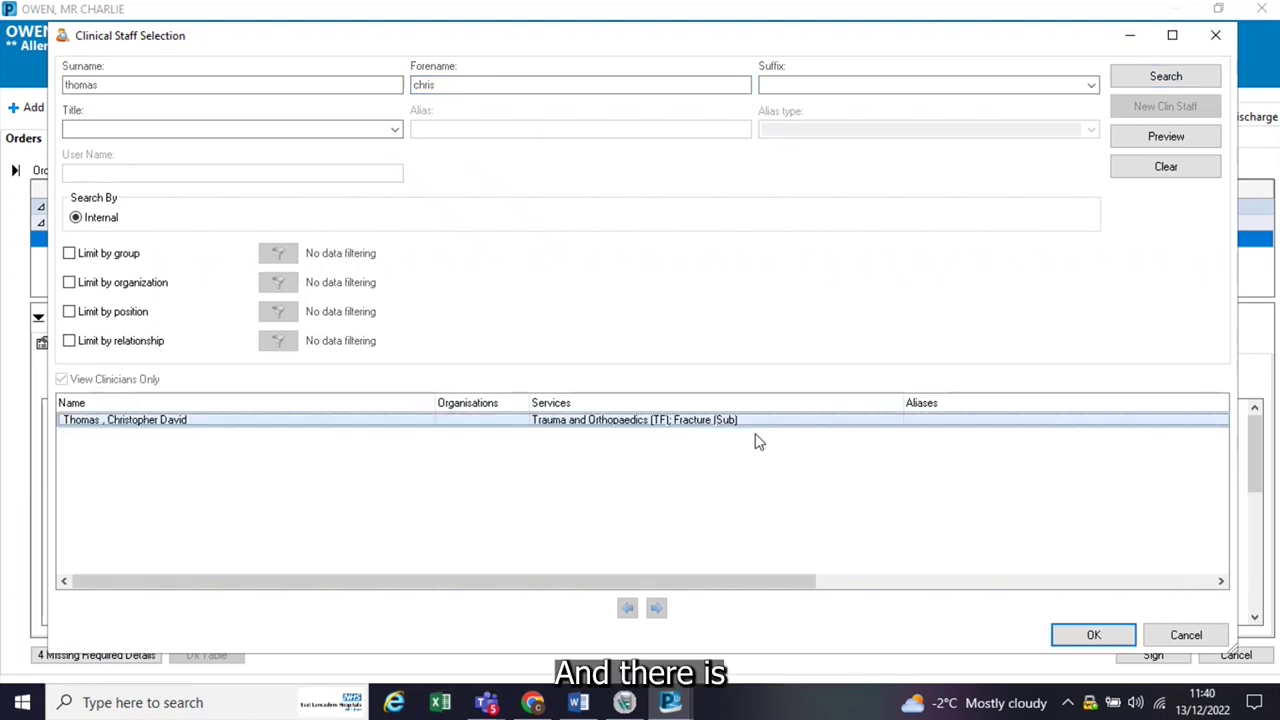
click(1085, 638)
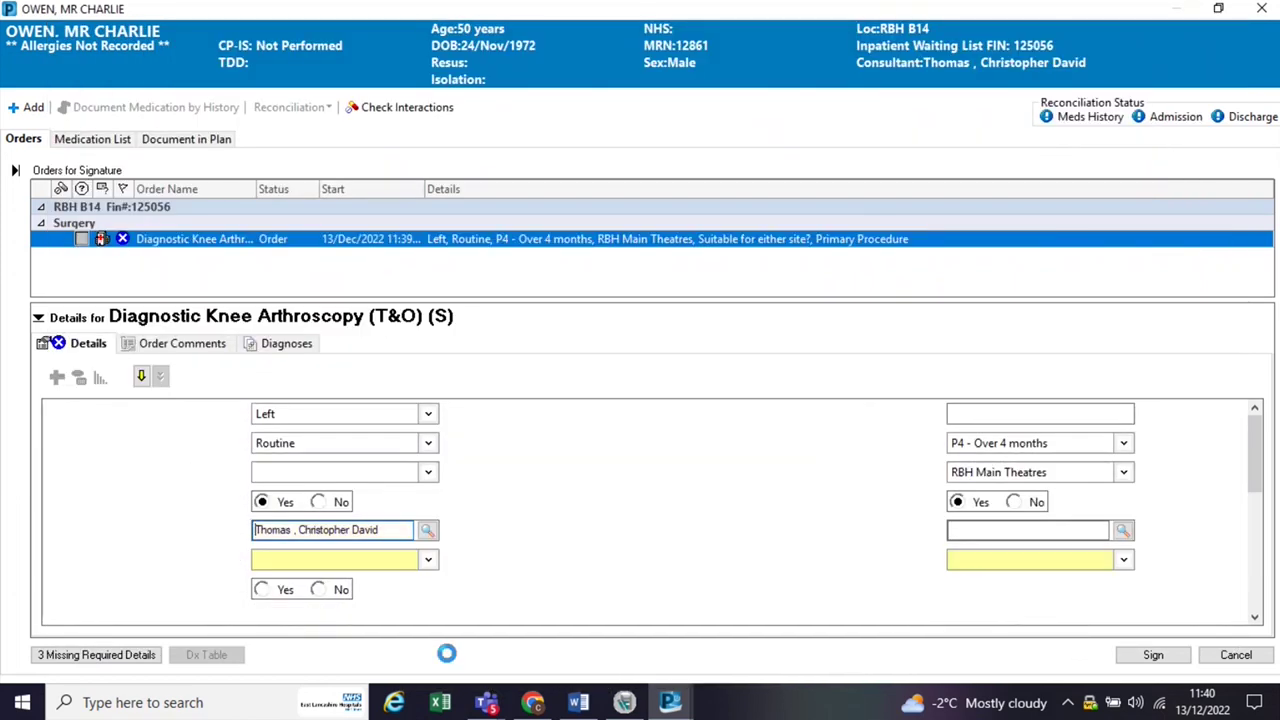
Step: Set the anticipated anaesthesia type to General, leaving the diagnostic priority code unchanged
click(428, 560)
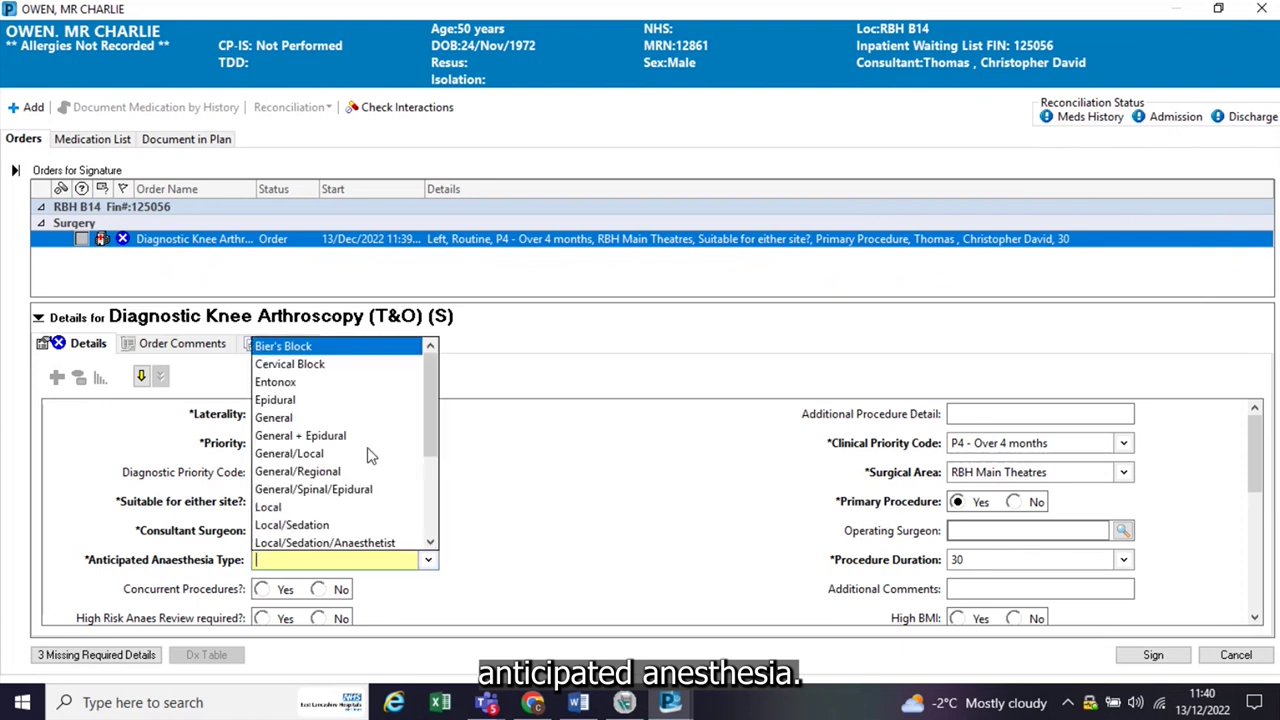
click(352, 417)
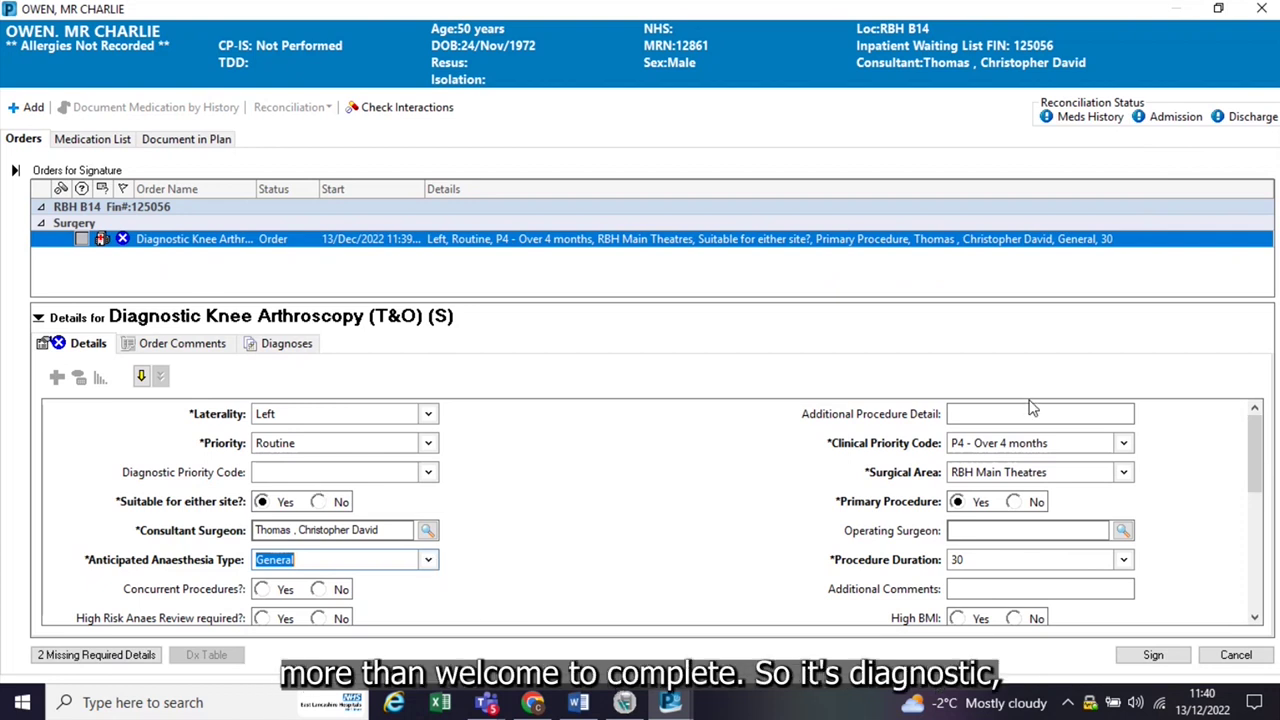
click(428, 474)
click(520, 506)
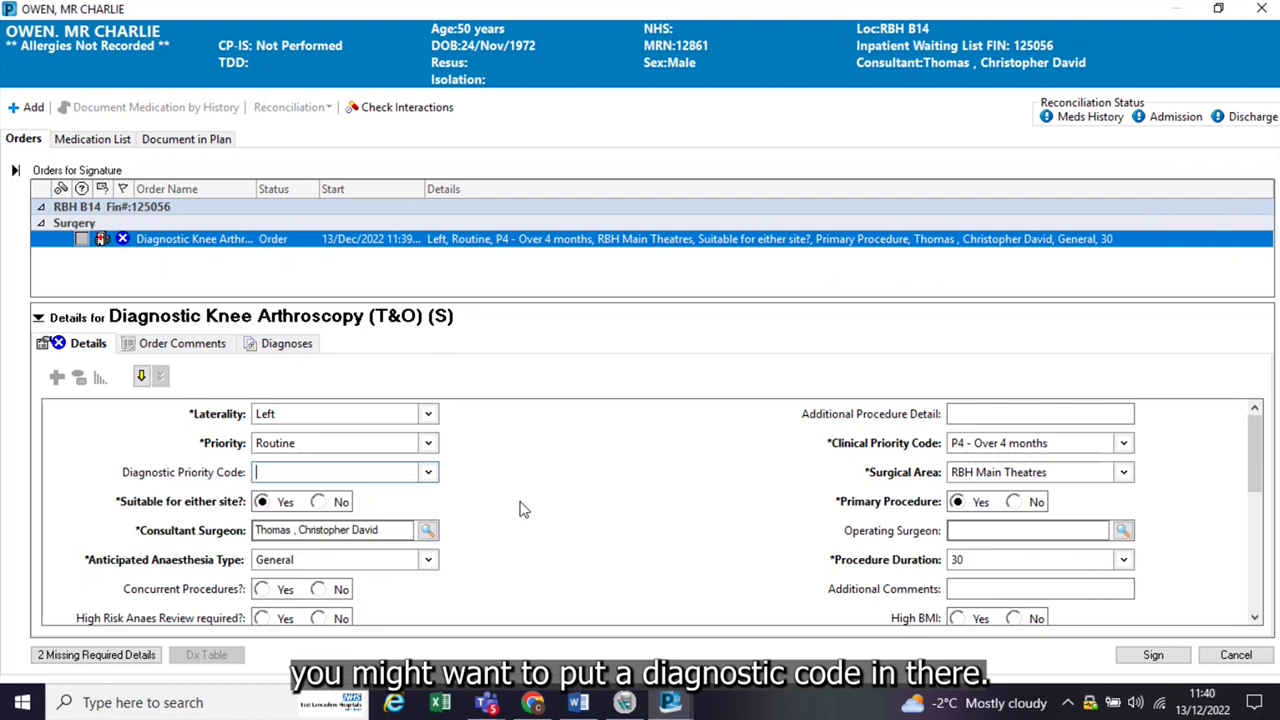
drag(1257, 452, 1257, 476)
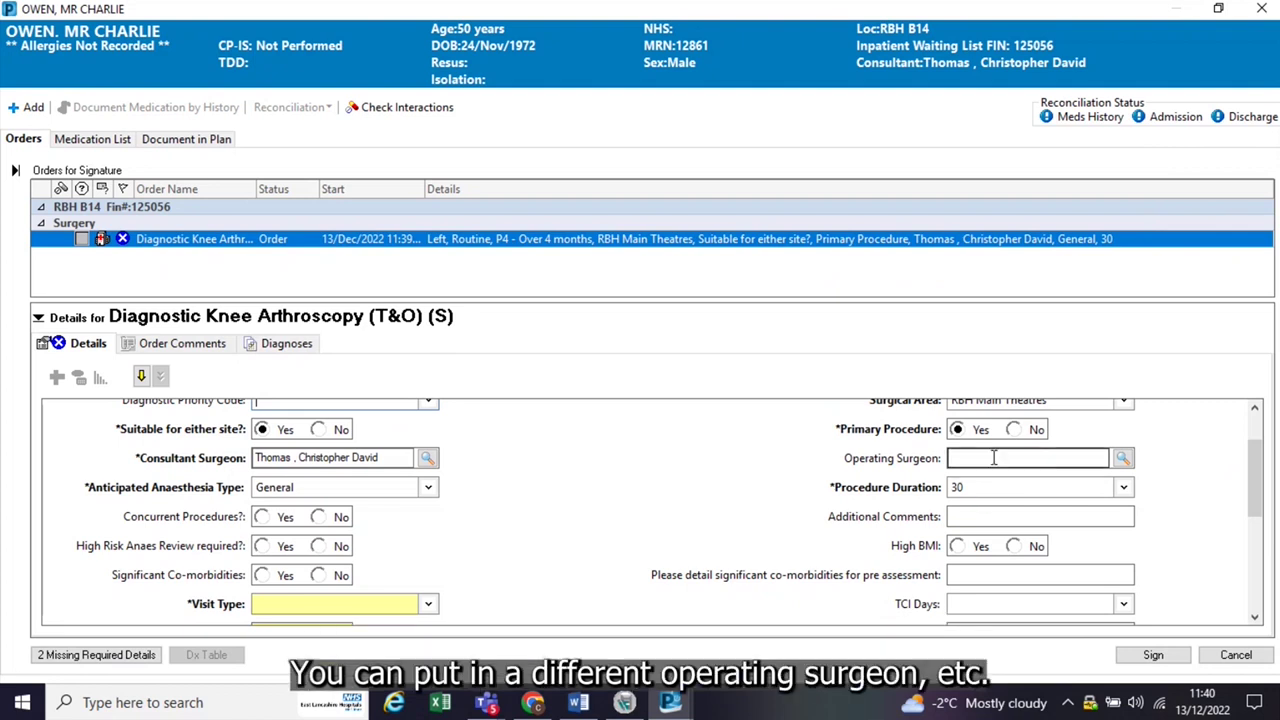
Step: Set visit type to Day Case Waiting List, POA Needed to No, and sign the order
click(428, 606)
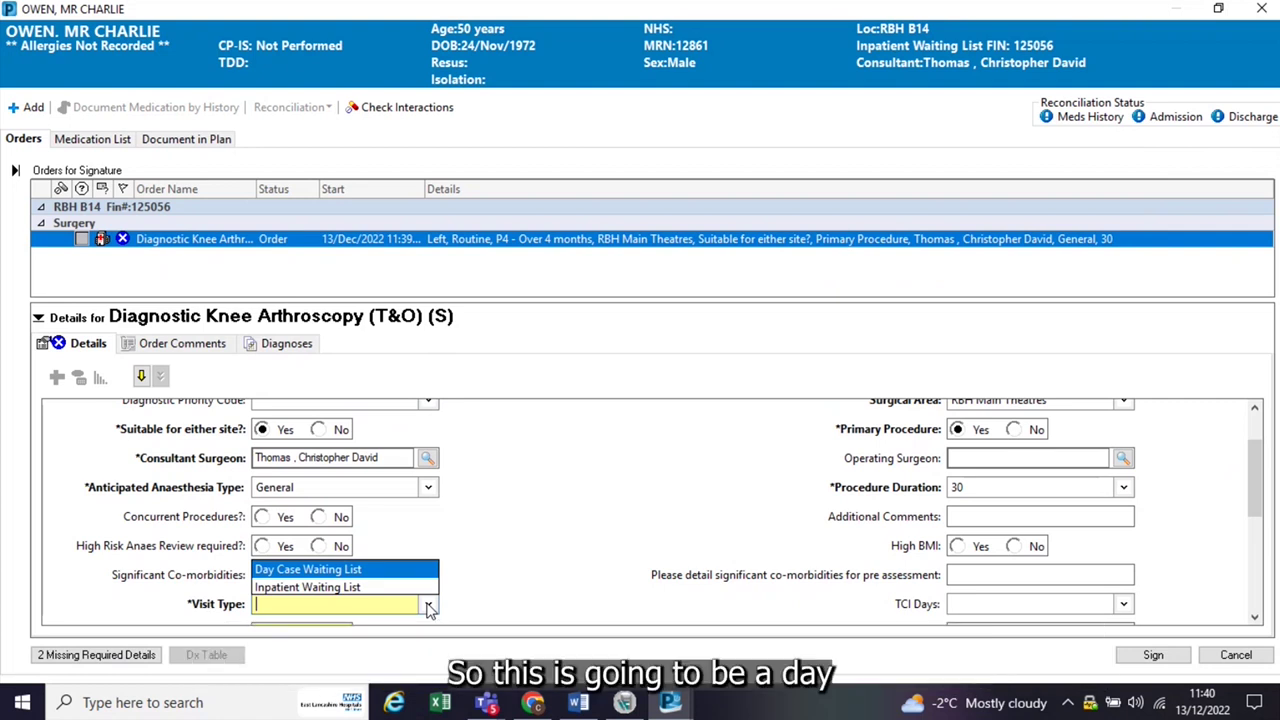
click(386, 571)
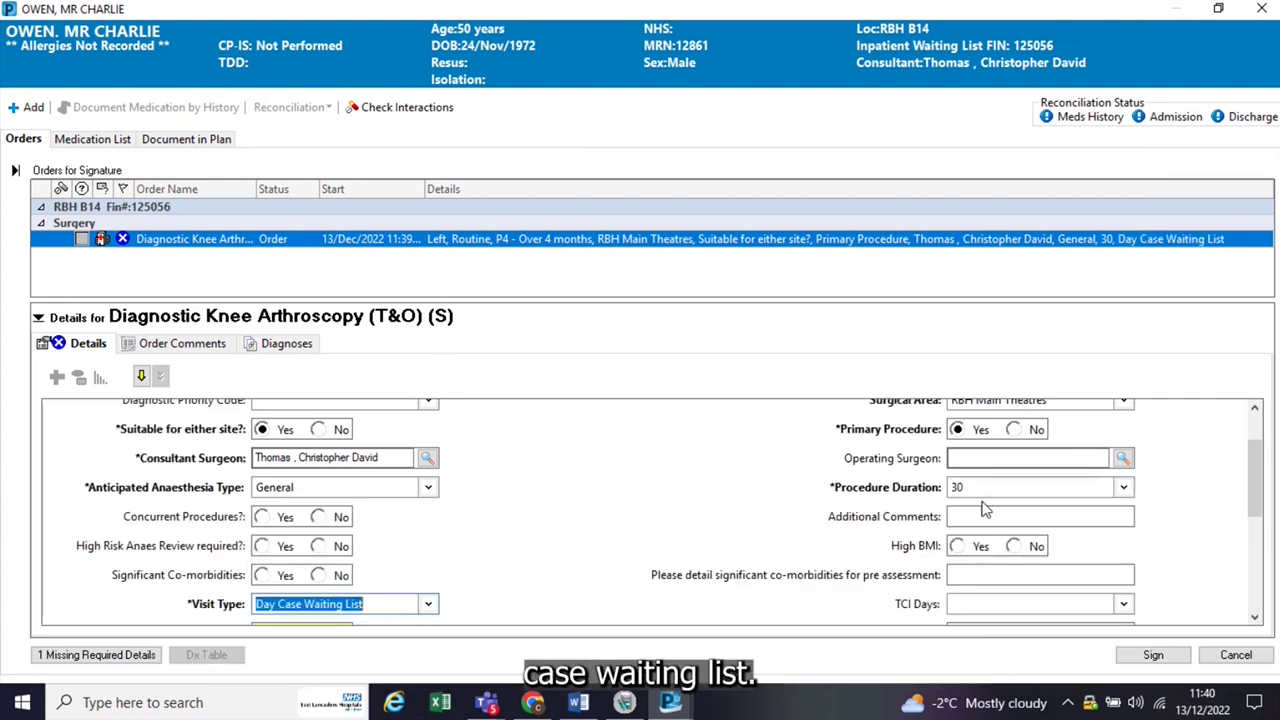
drag(1256, 462, 1272, 532)
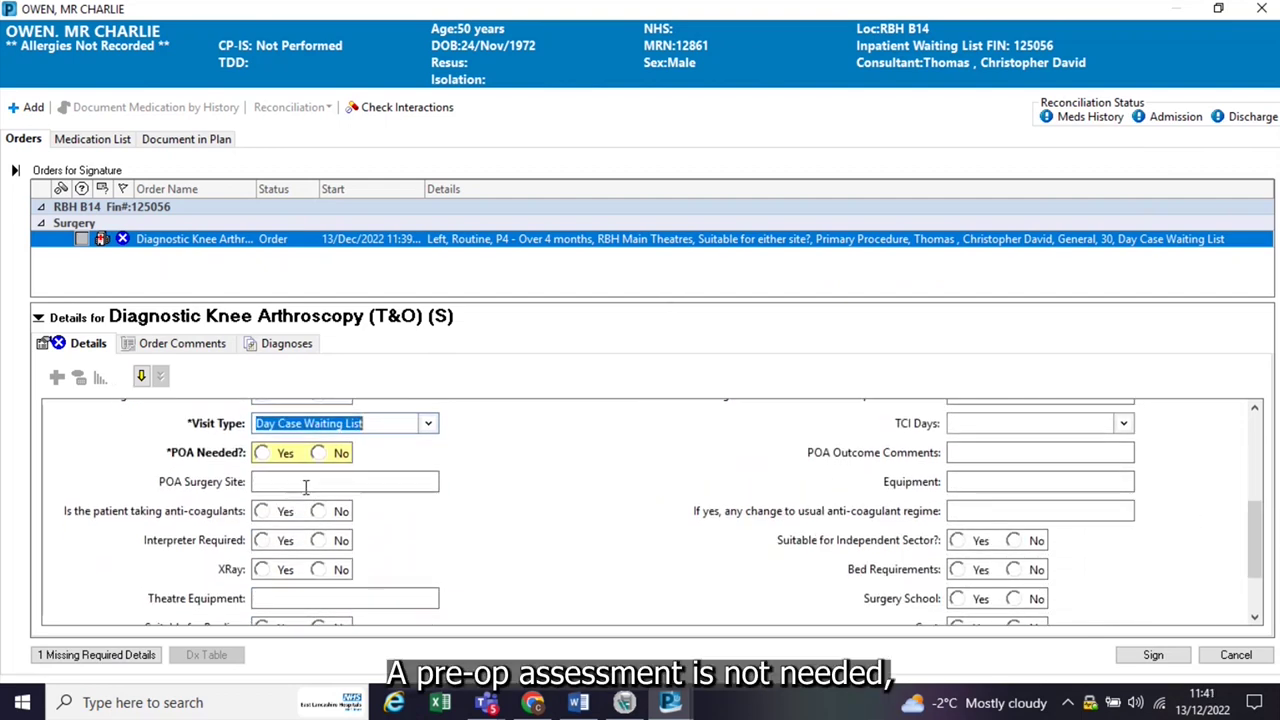
click(335, 452)
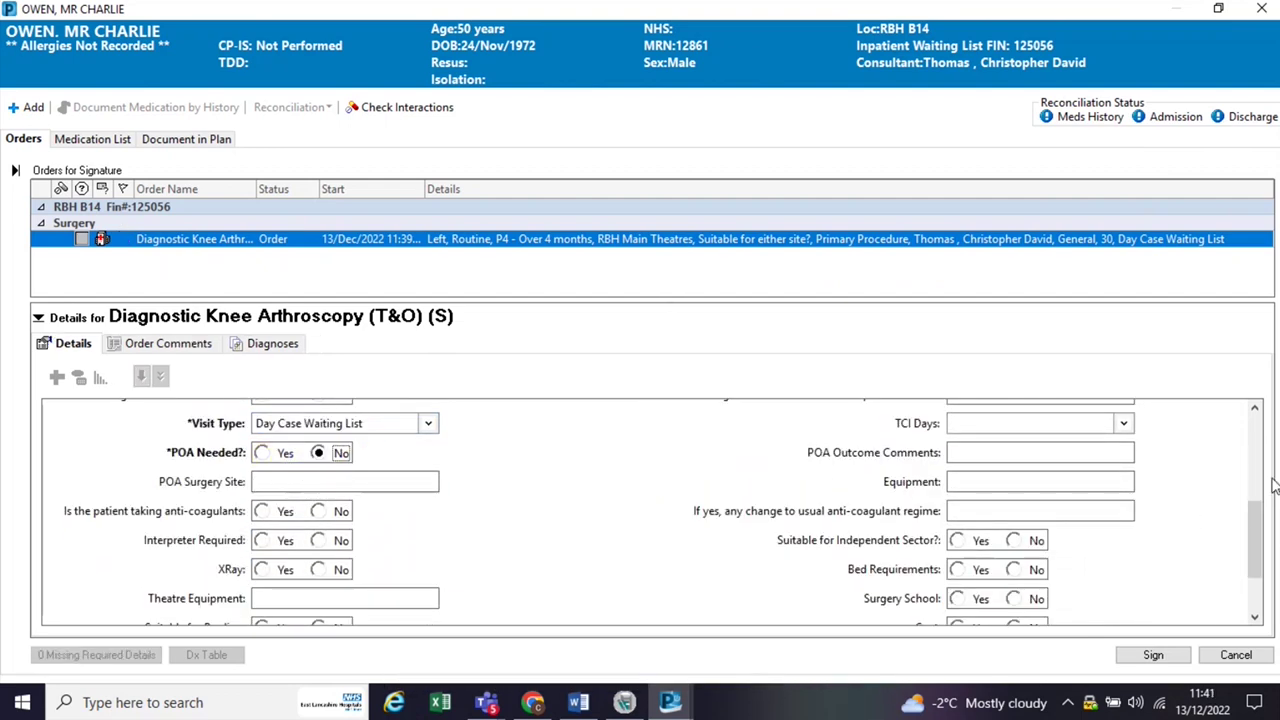
drag(1256, 515, 1268, 592)
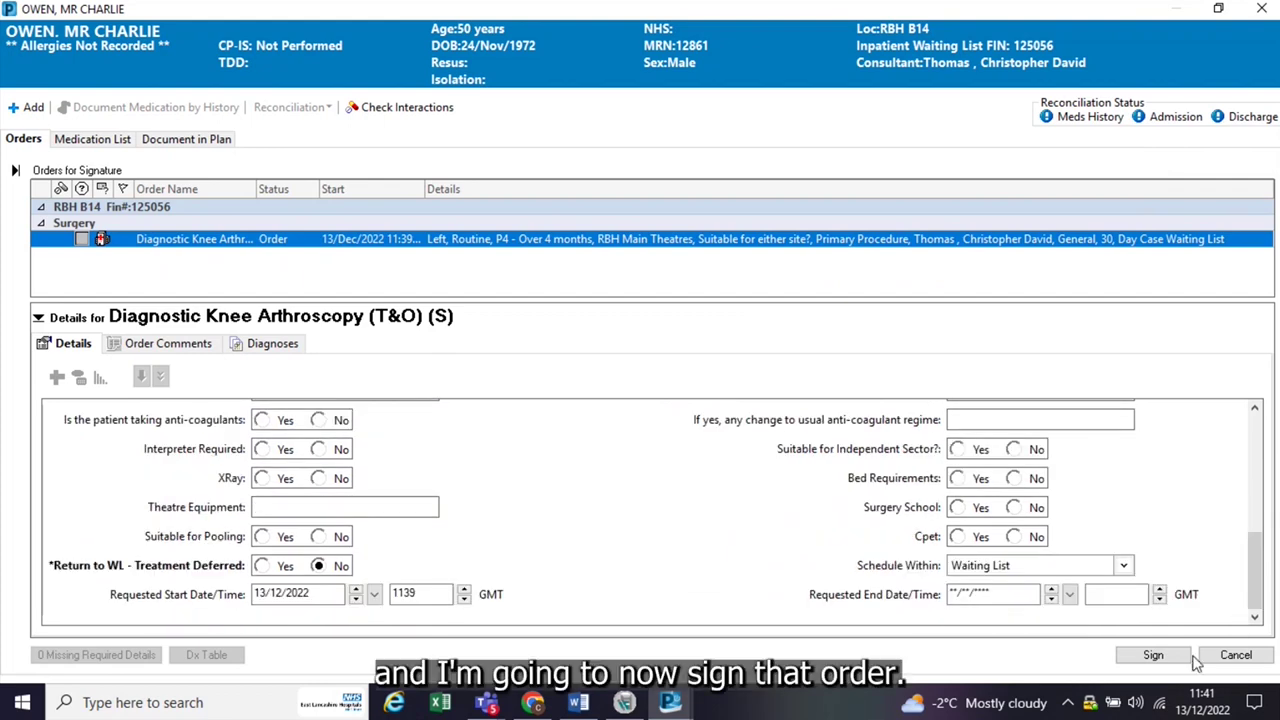
click(1153, 655)
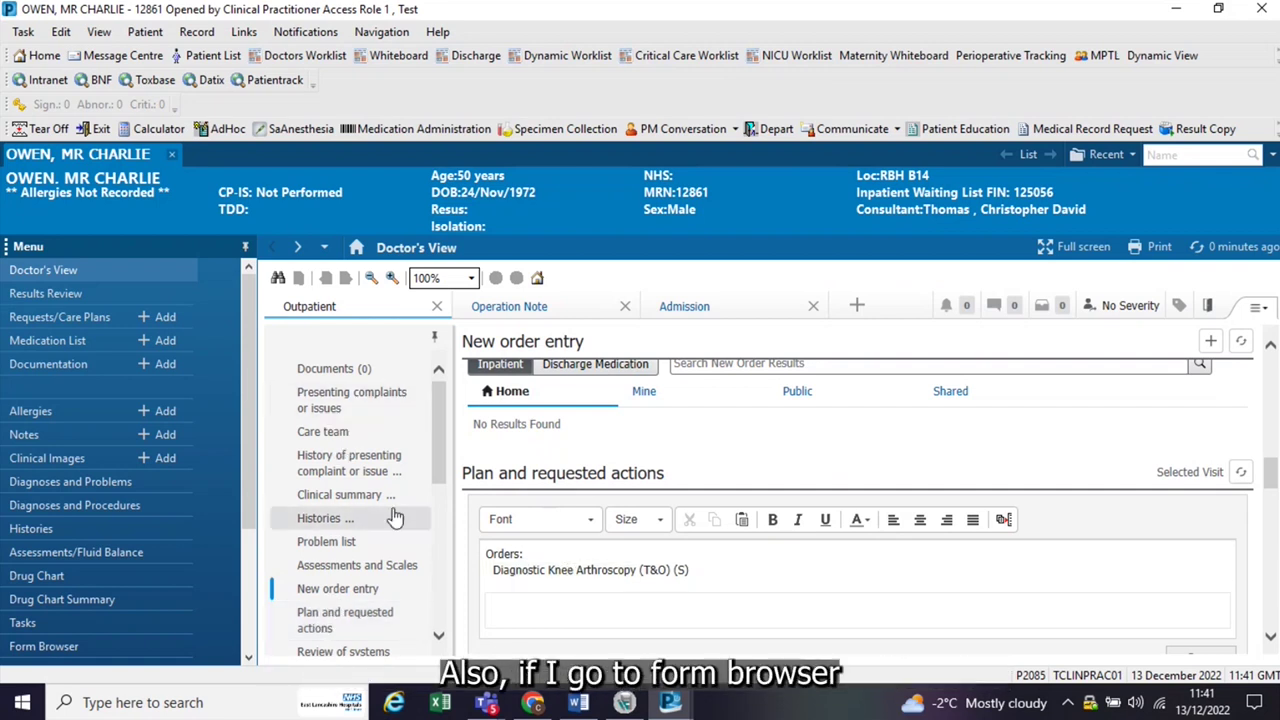
Step: Open the patient's Form Browser from the left menu, which shows no items
scroll(245, 428, down, 2)
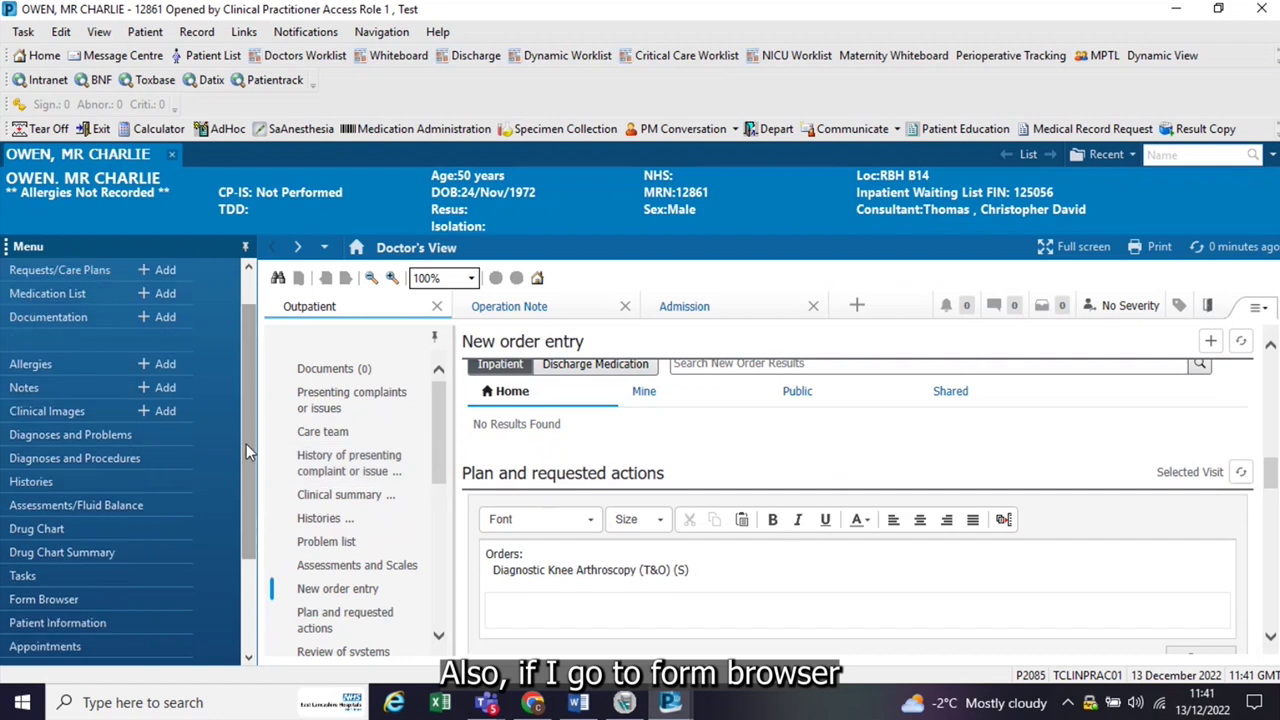
click(27, 603)
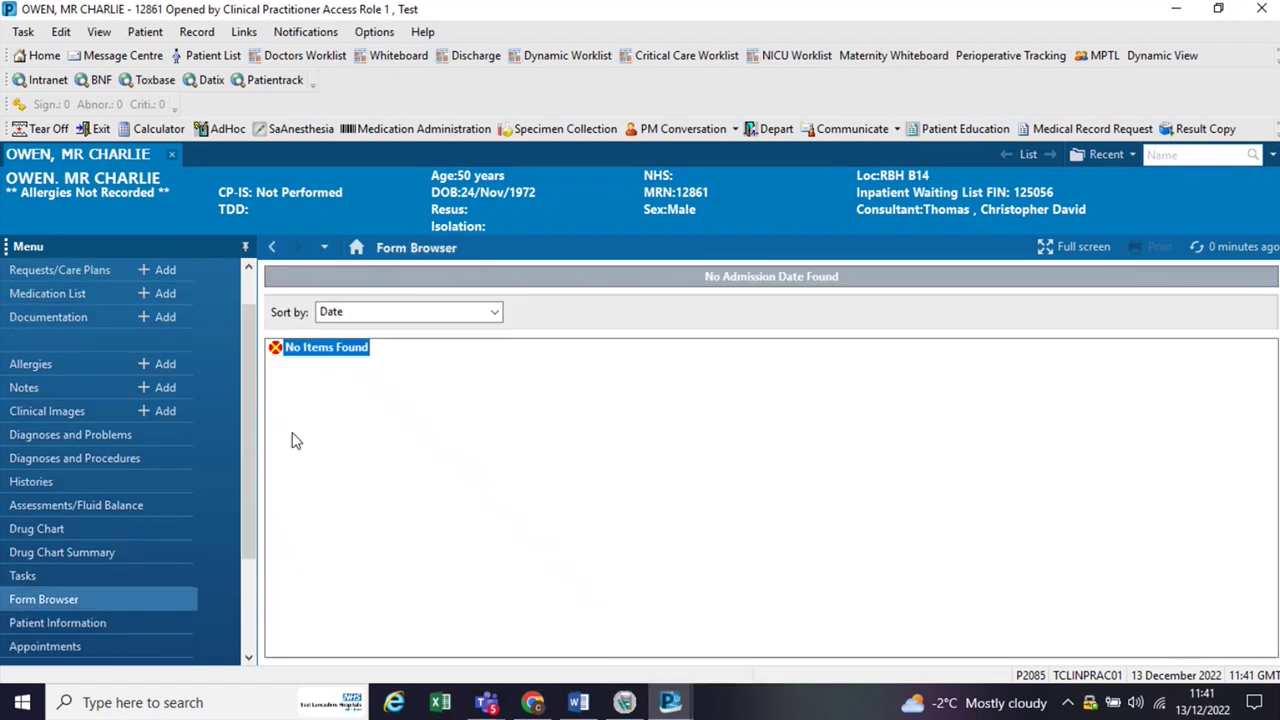
drag(241, 481, 236, 399)
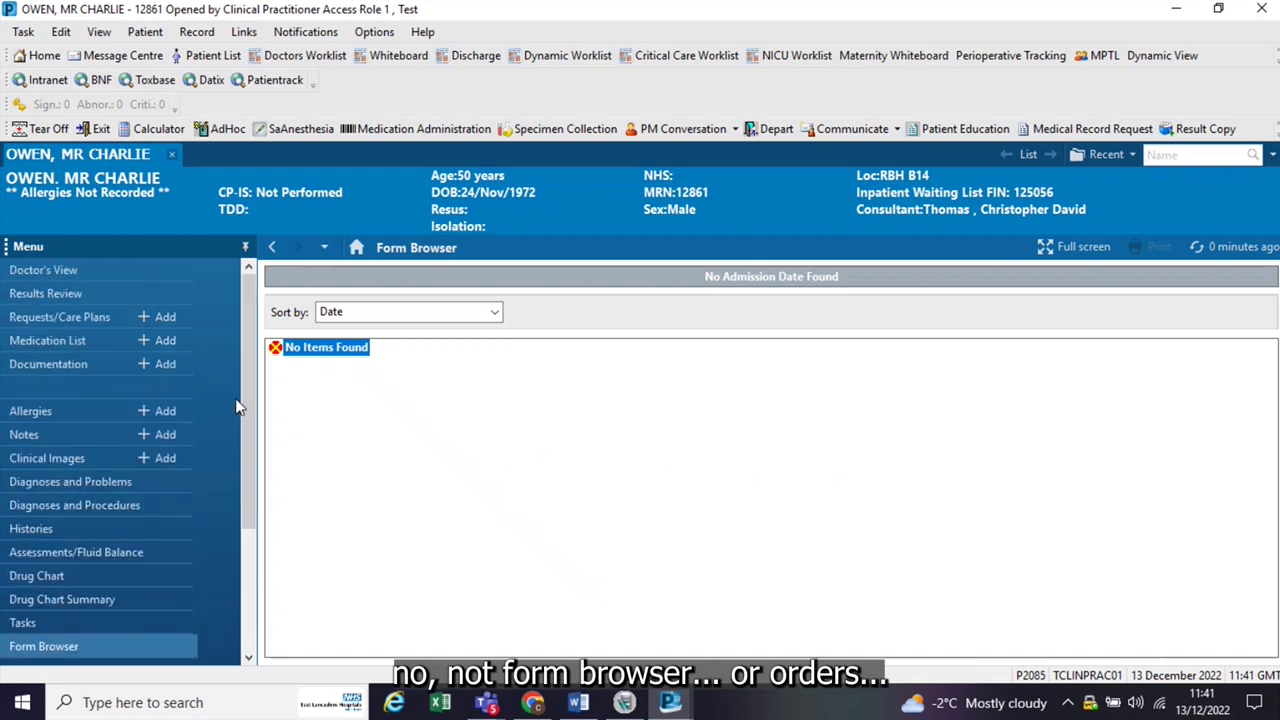
Step: Confirm in Requests/Care Plans that the Diagnostic Knee Arthroscopy order is Future (On Hold), reviewing its details
click(96, 313)
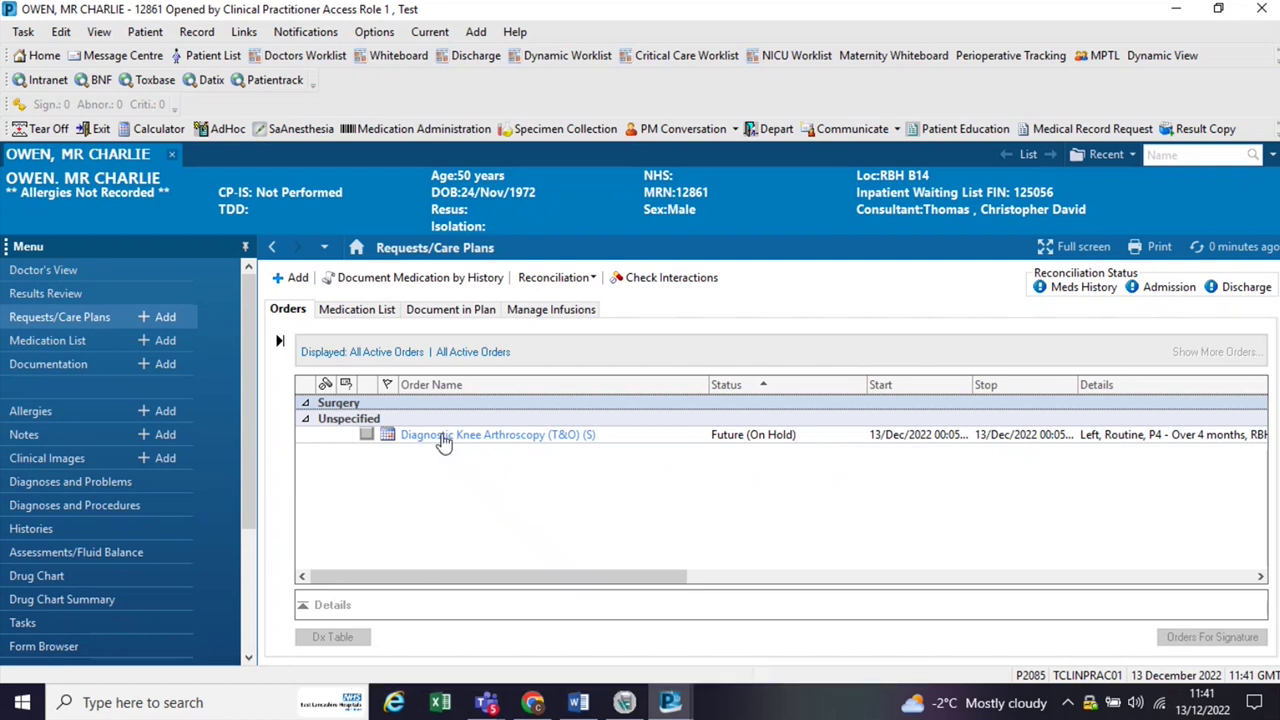
mouse_move(390, 441)
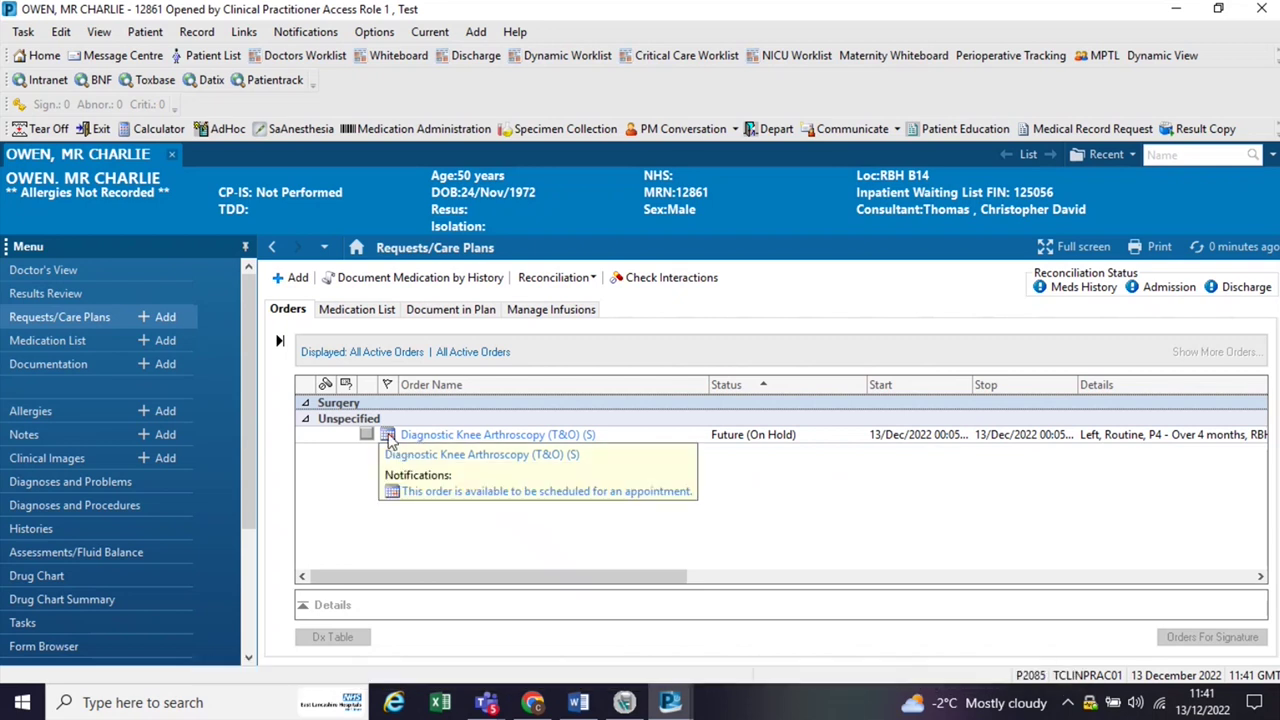
double_click(396, 438)
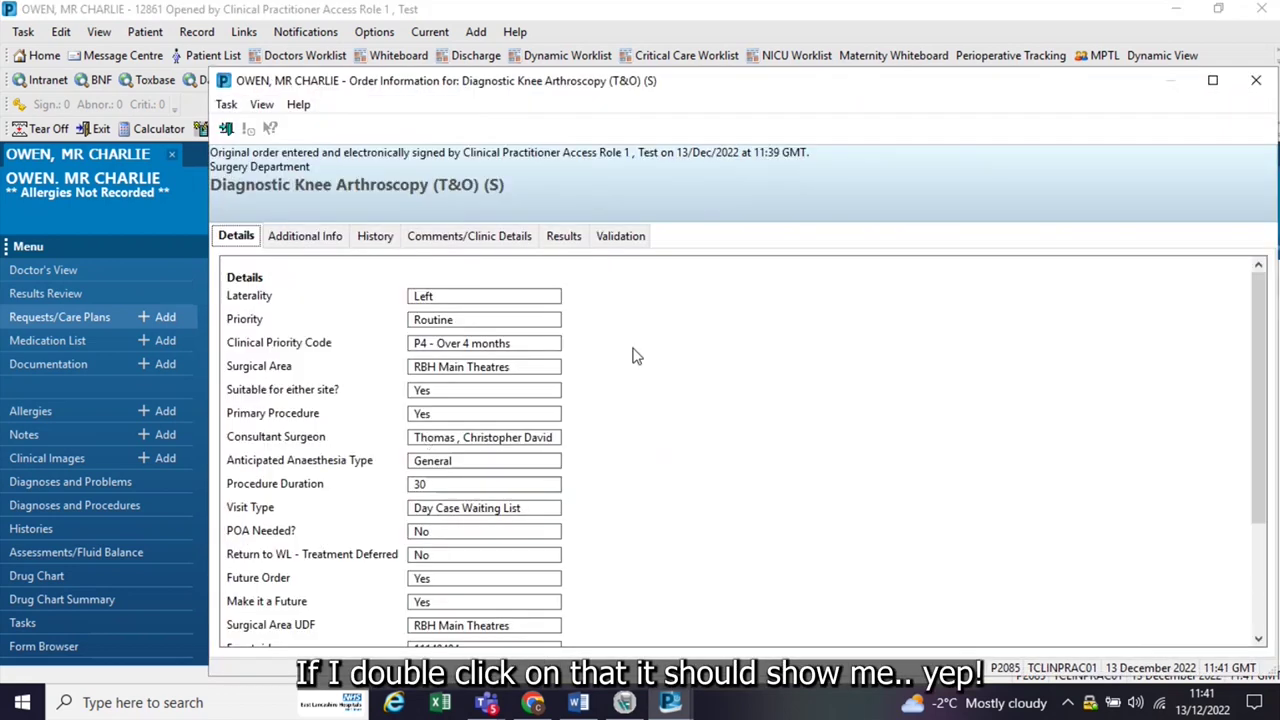
drag(1266, 314, 1258, 360)
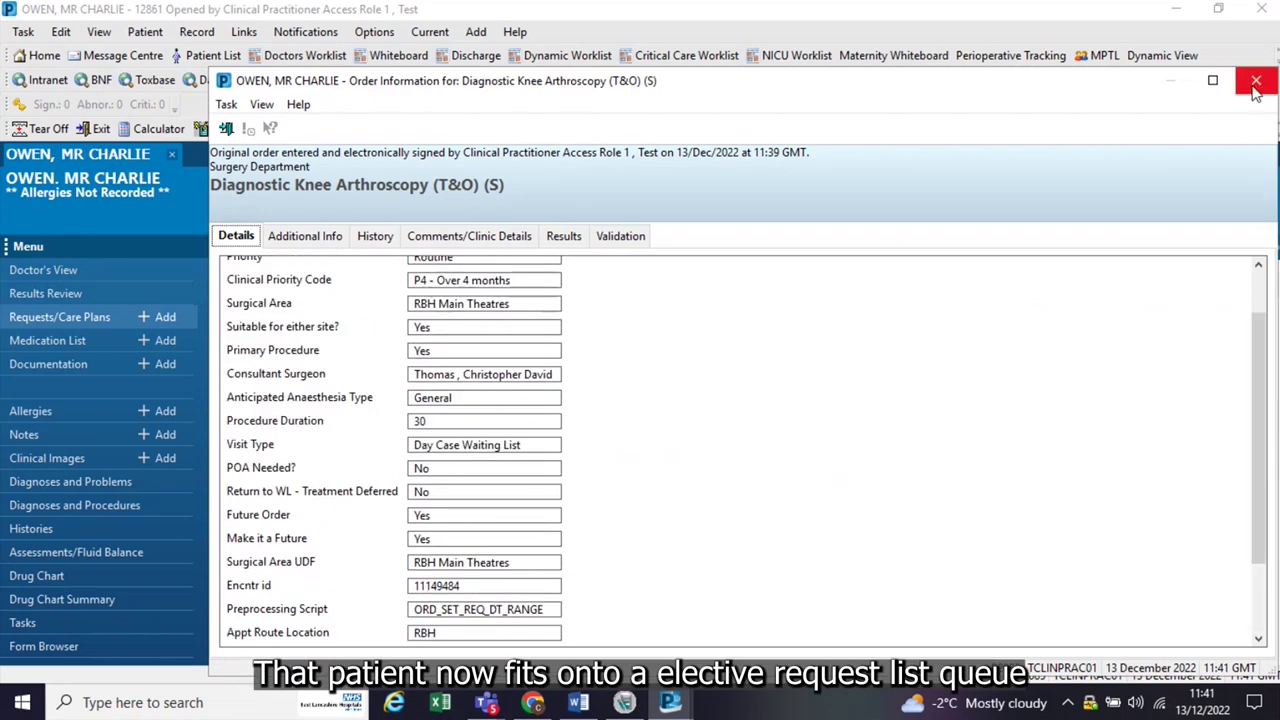
click(1256, 82)
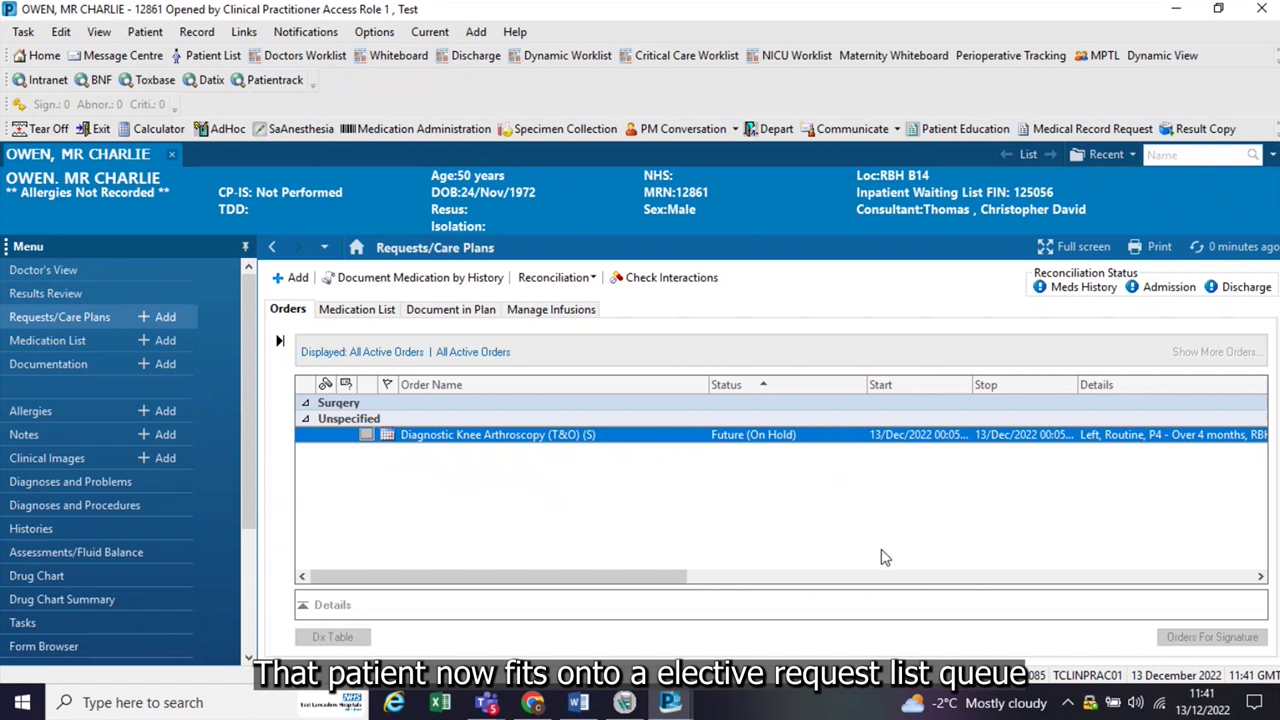